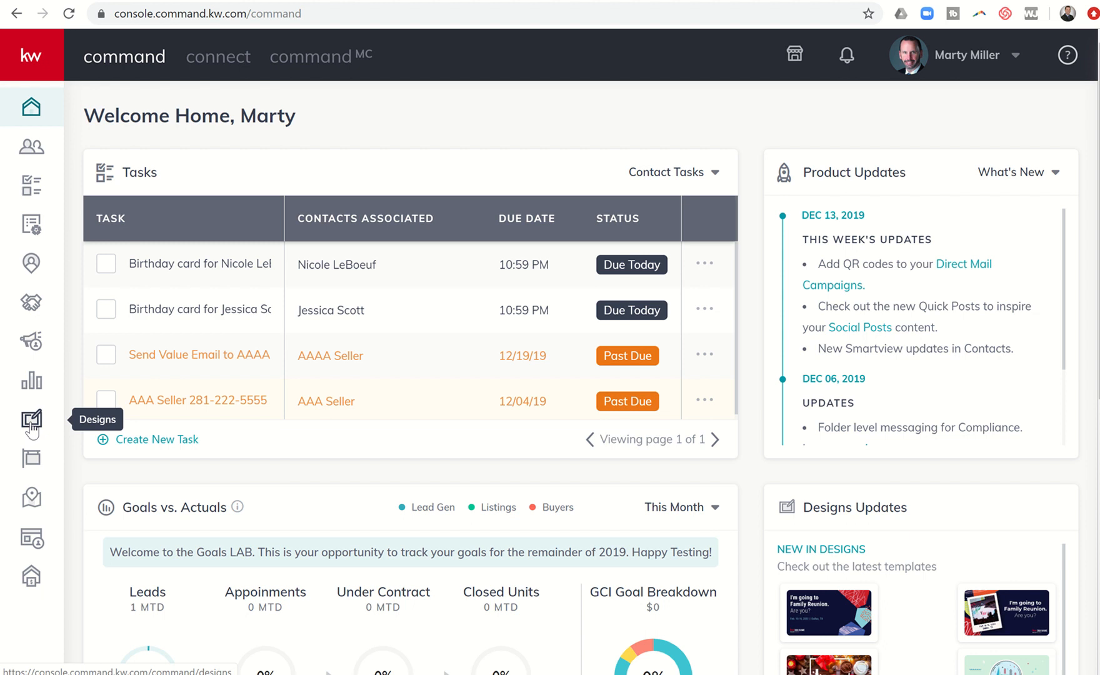
- Create a new design in Designs using the Print template type
left_click(31, 428)
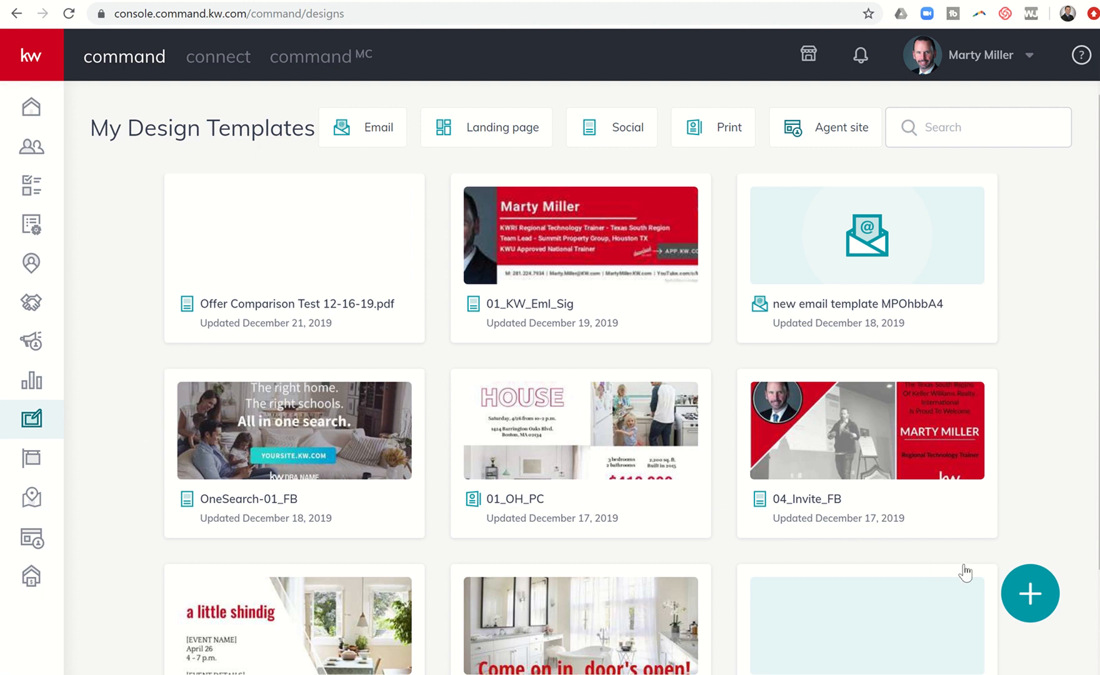
left_click(1031, 594)
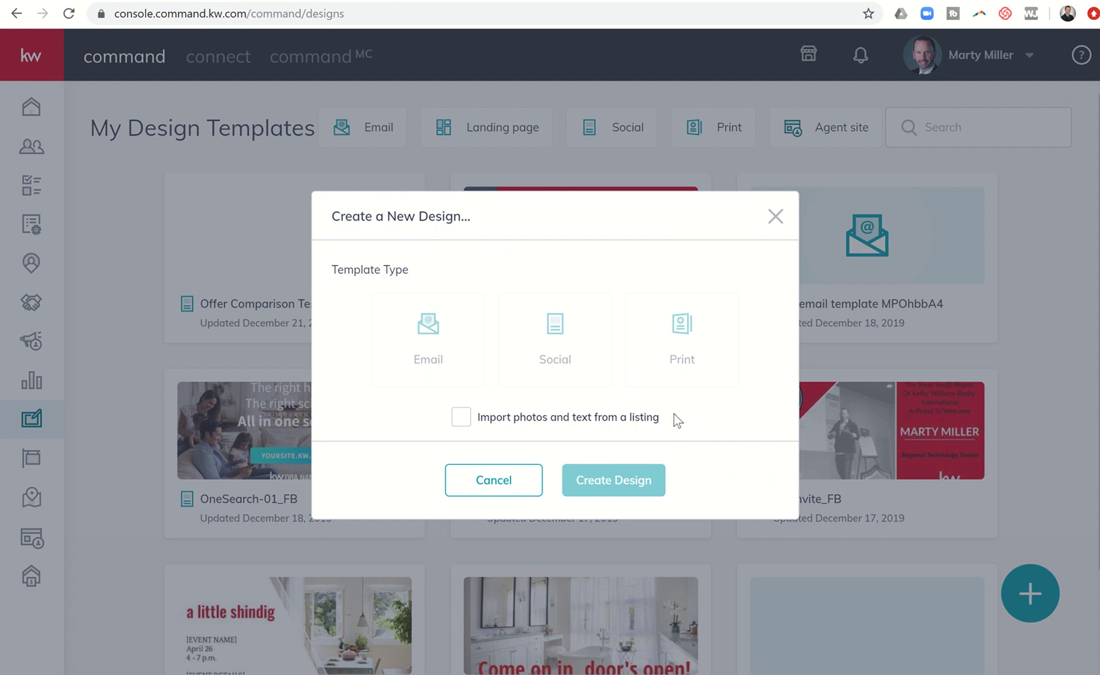
left_click(680, 349)
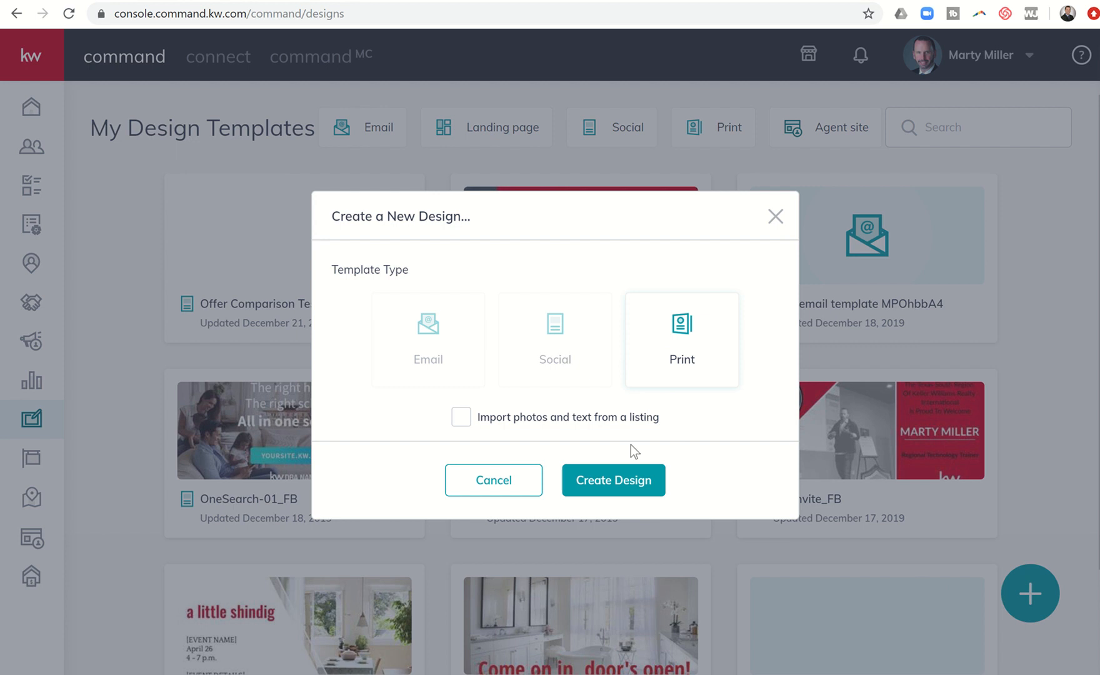
left_click(617, 486)
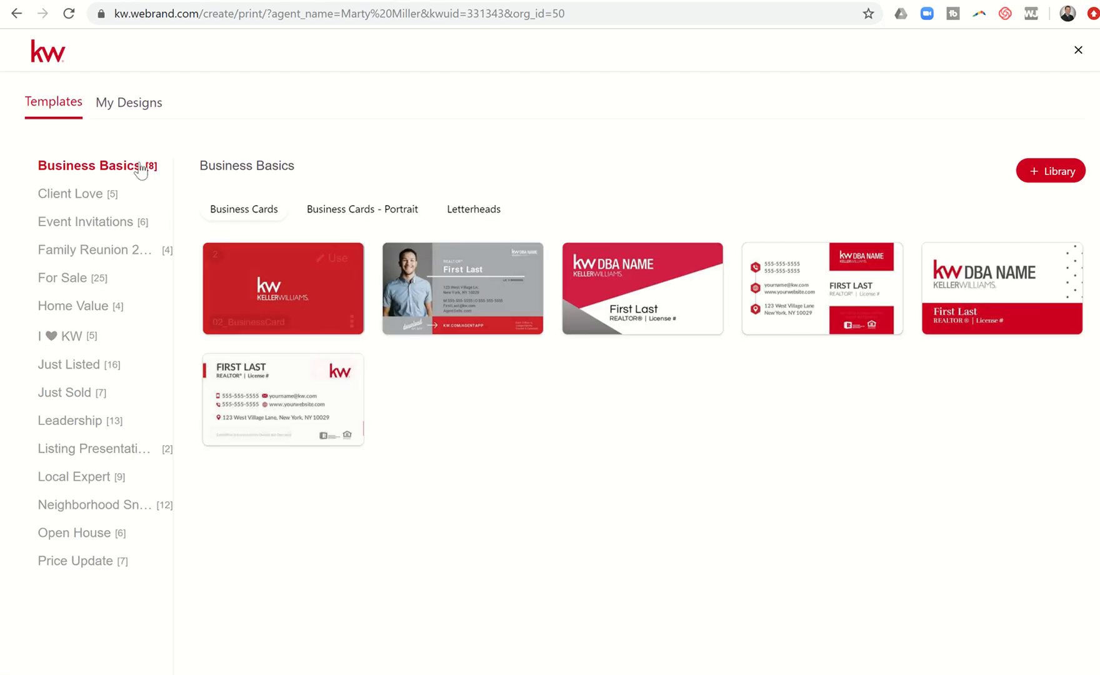
- Import the PDF "Offer Comparison Test 12-16-19" from the KWCommand folder into My Designs
left_click(125, 108)
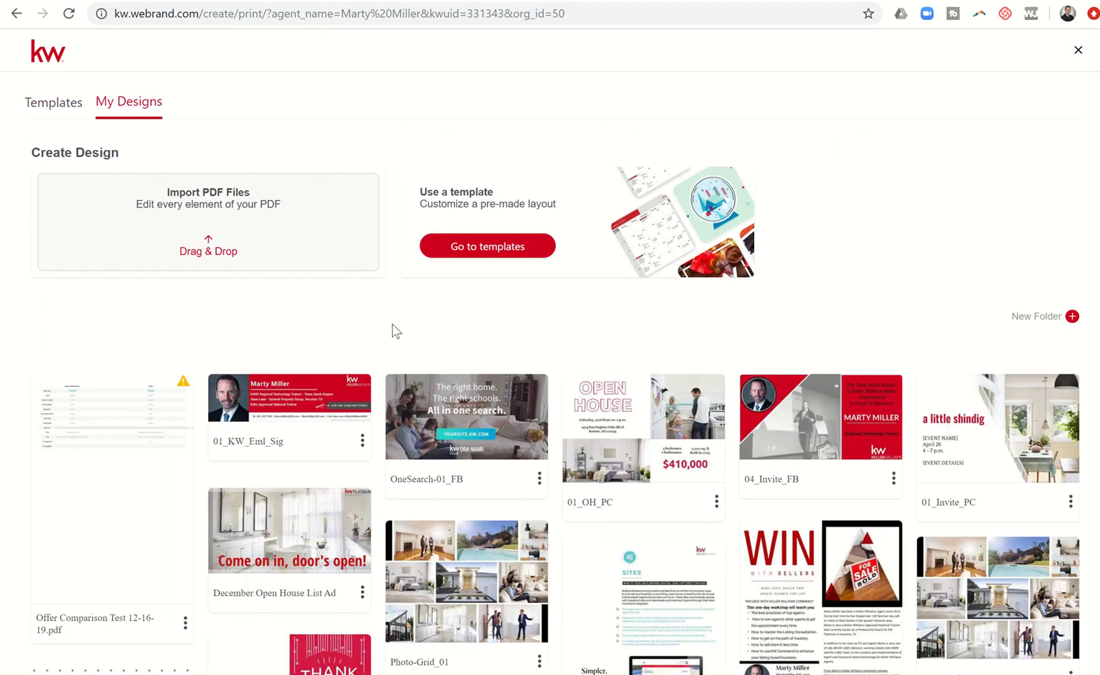
scroll(395, 330, "down", 4)
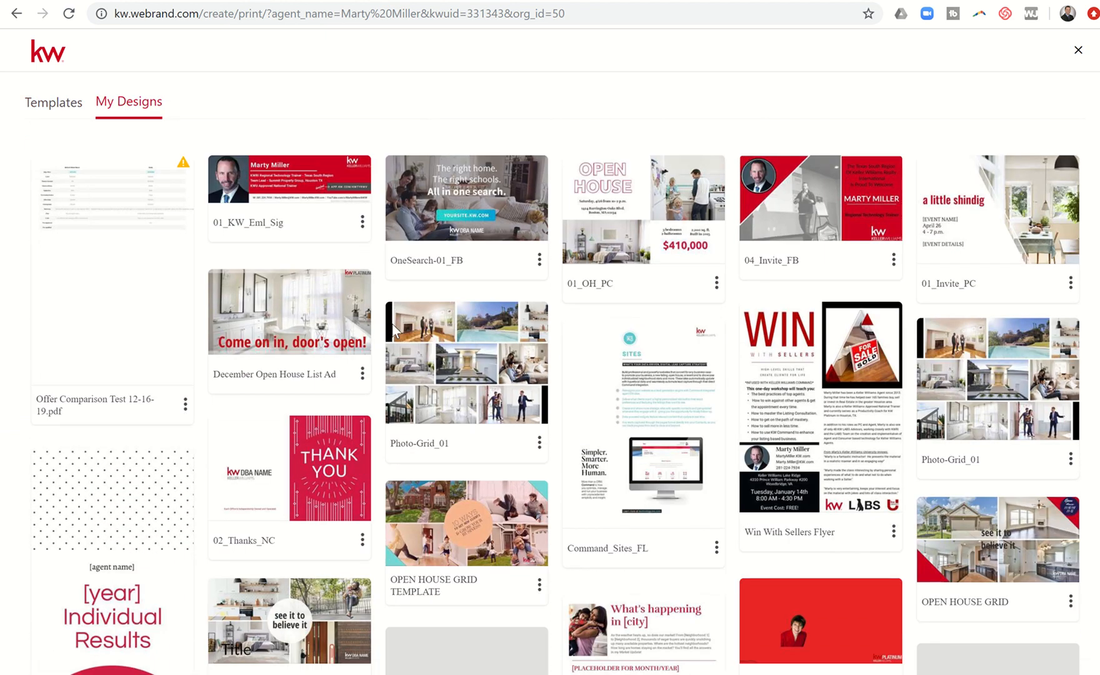
scroll(392, 323, "down", 4)
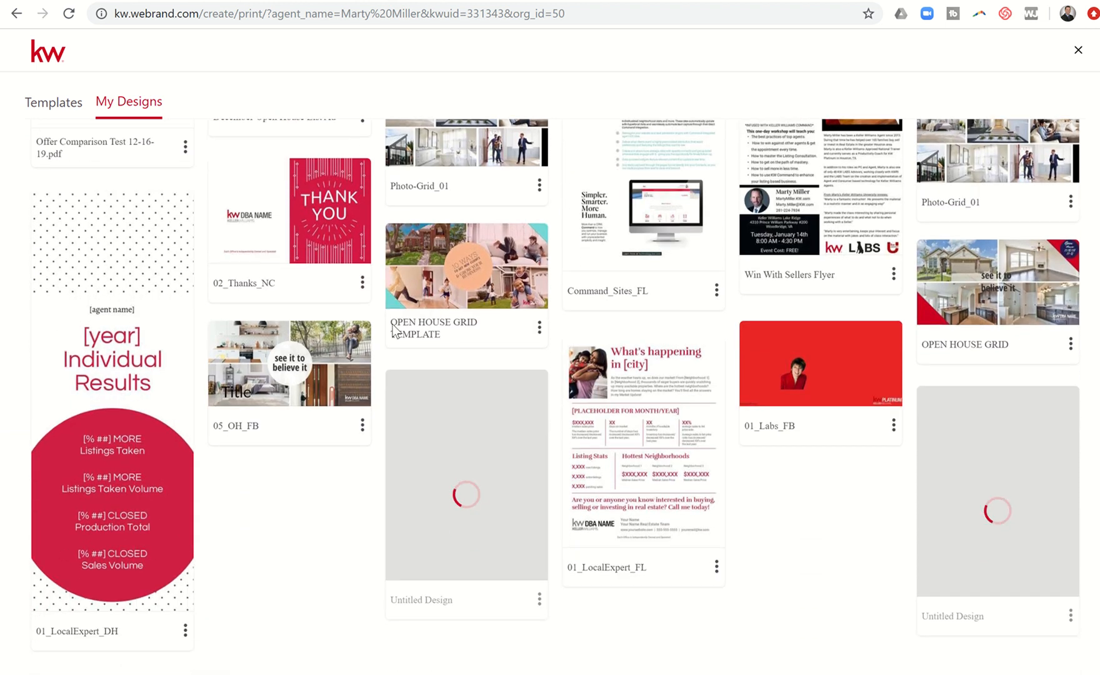
scroll(394, 328, "up", 5)
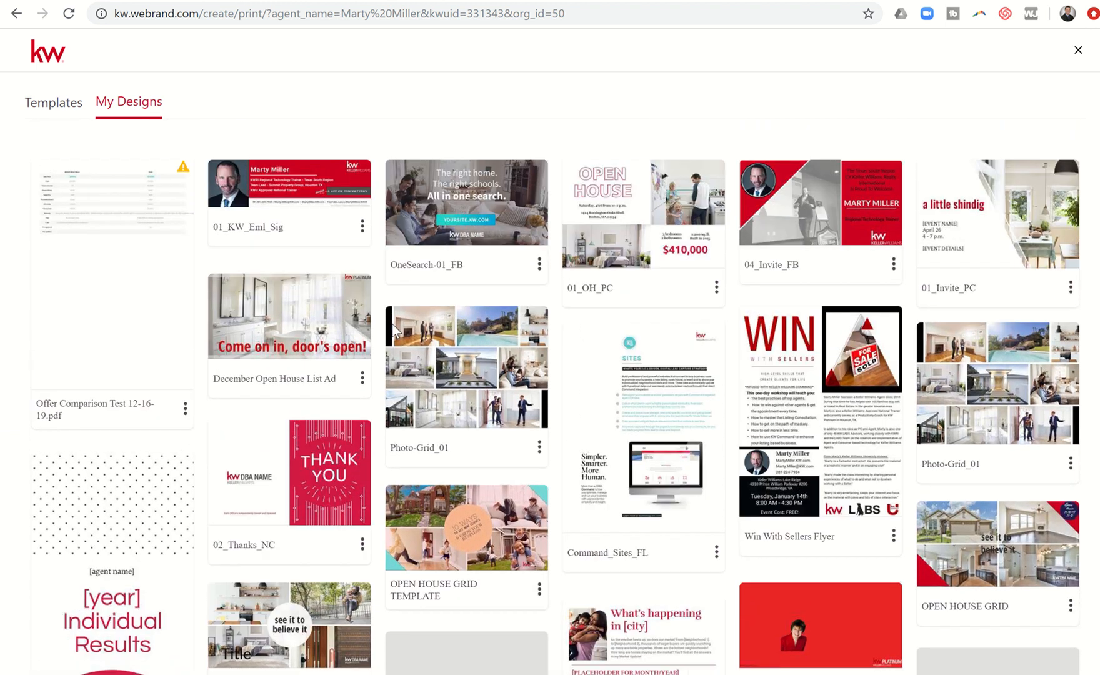
scroll(394, 330, "up", 4)
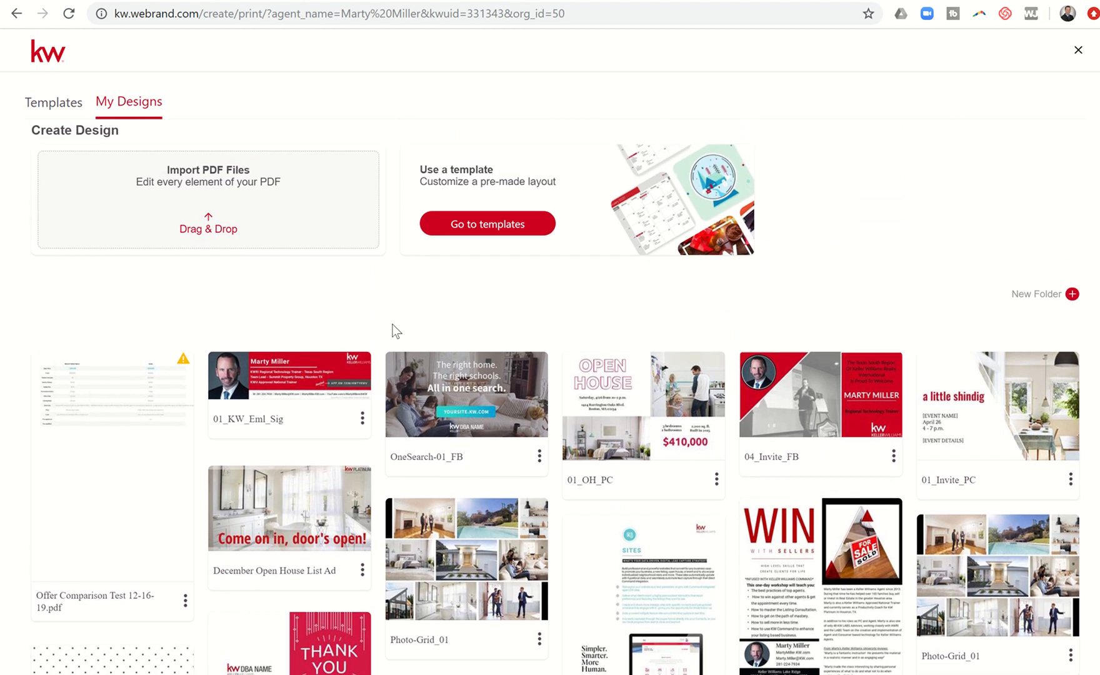
scroll(394, 329, "up", 1)
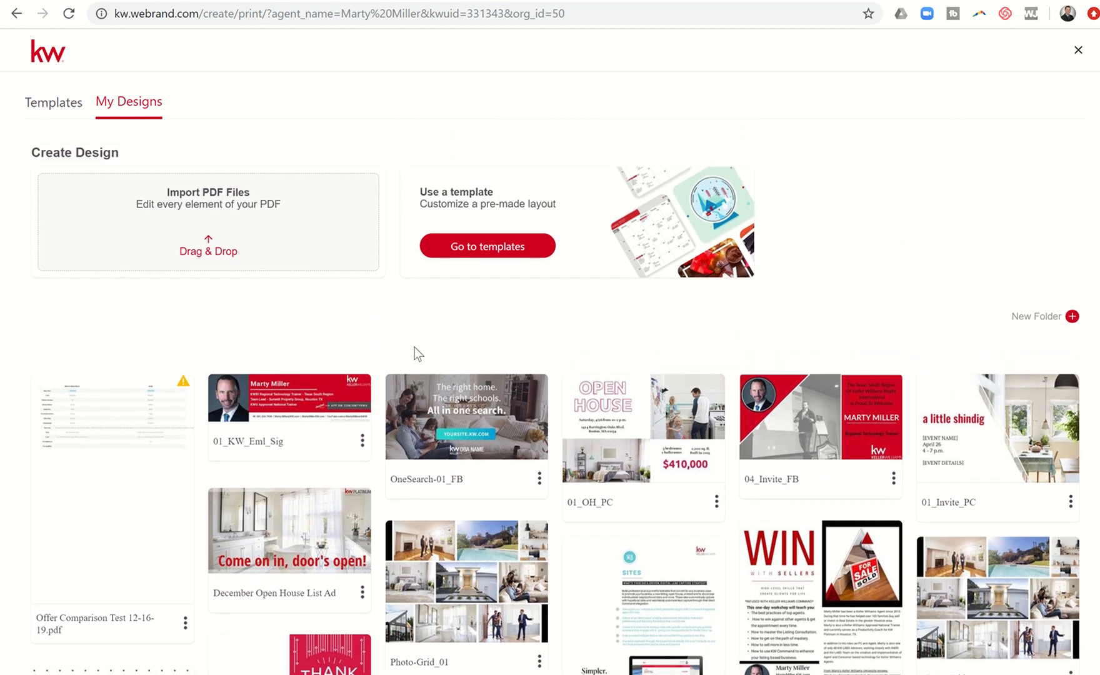
left_click(198, 229)
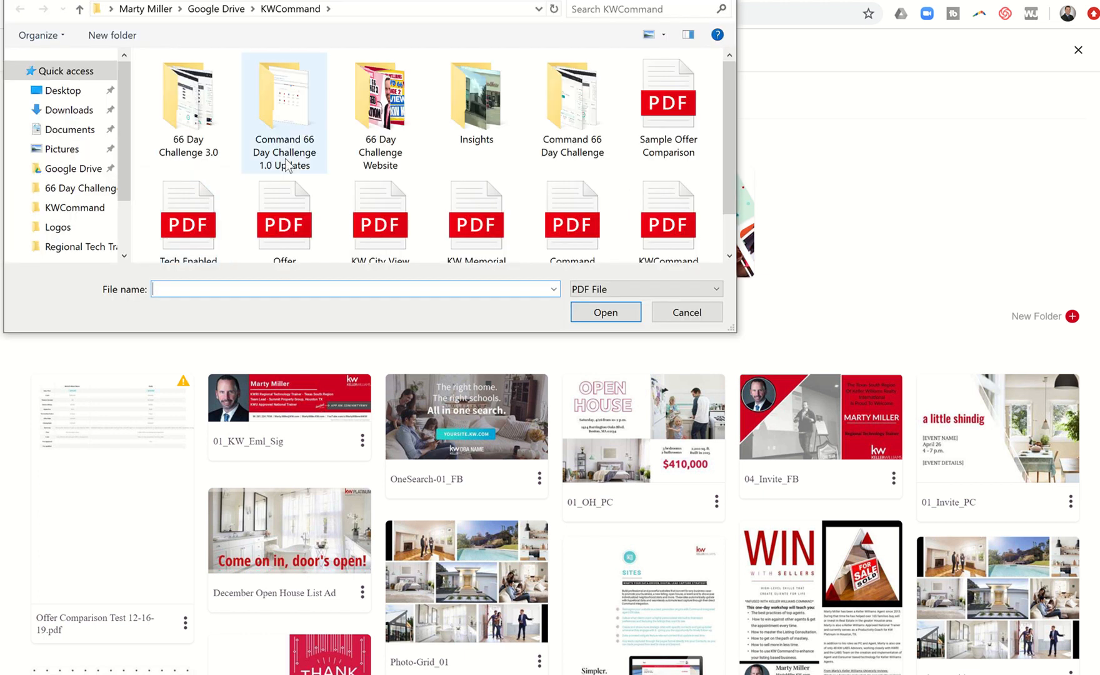
scroll(322, 143, "down", 1)
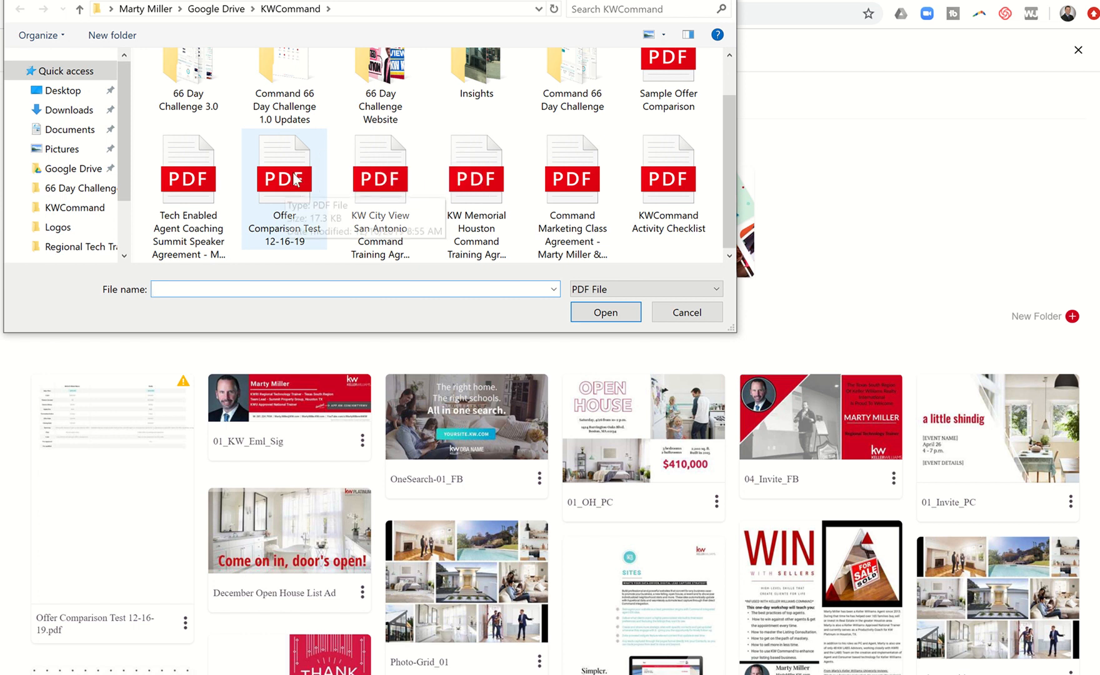
left_click(288, 183)
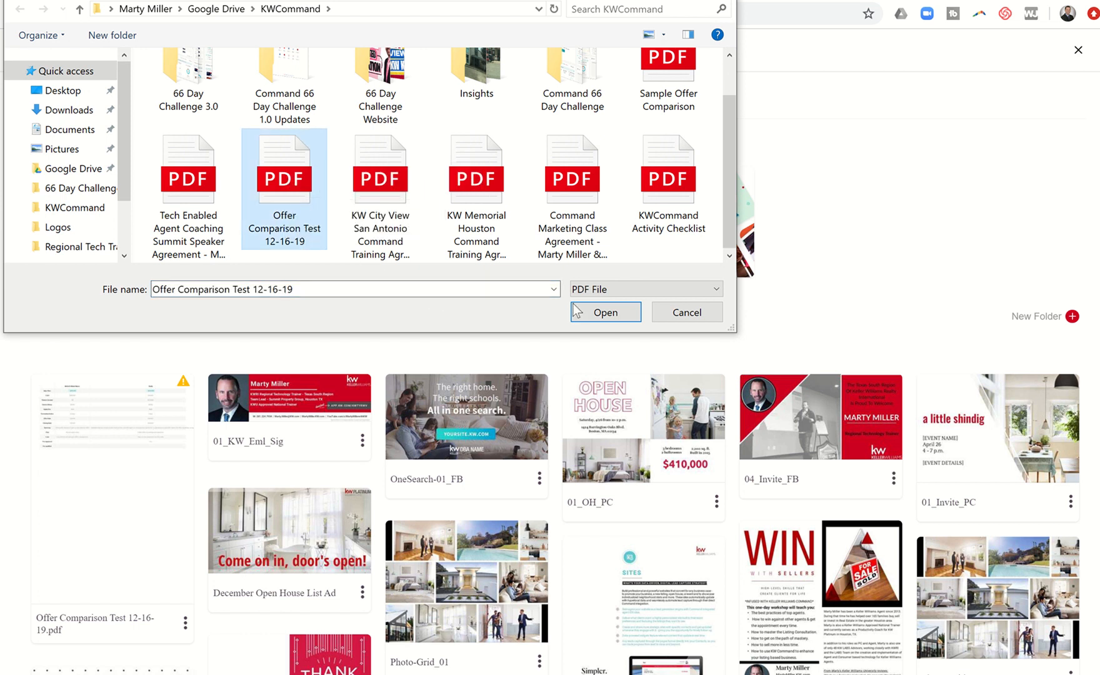
left_click(603, 312)
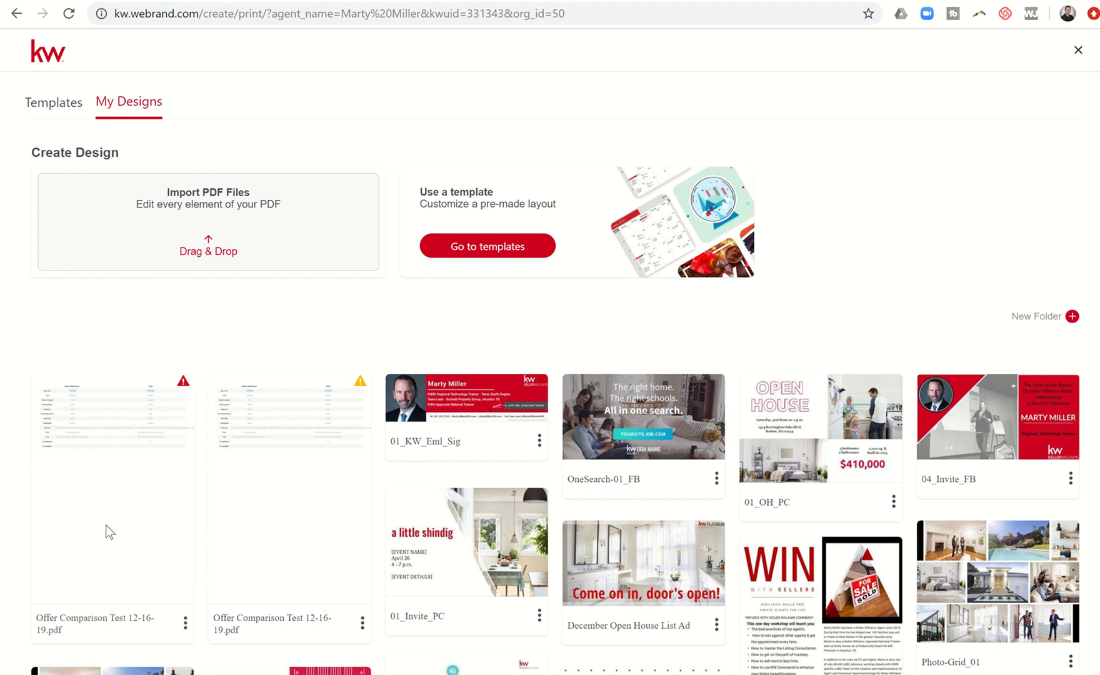
- Set the measurement unit of the newly imported Offer Comparison PDF to PX (Pixel)
left_click(184, 388)
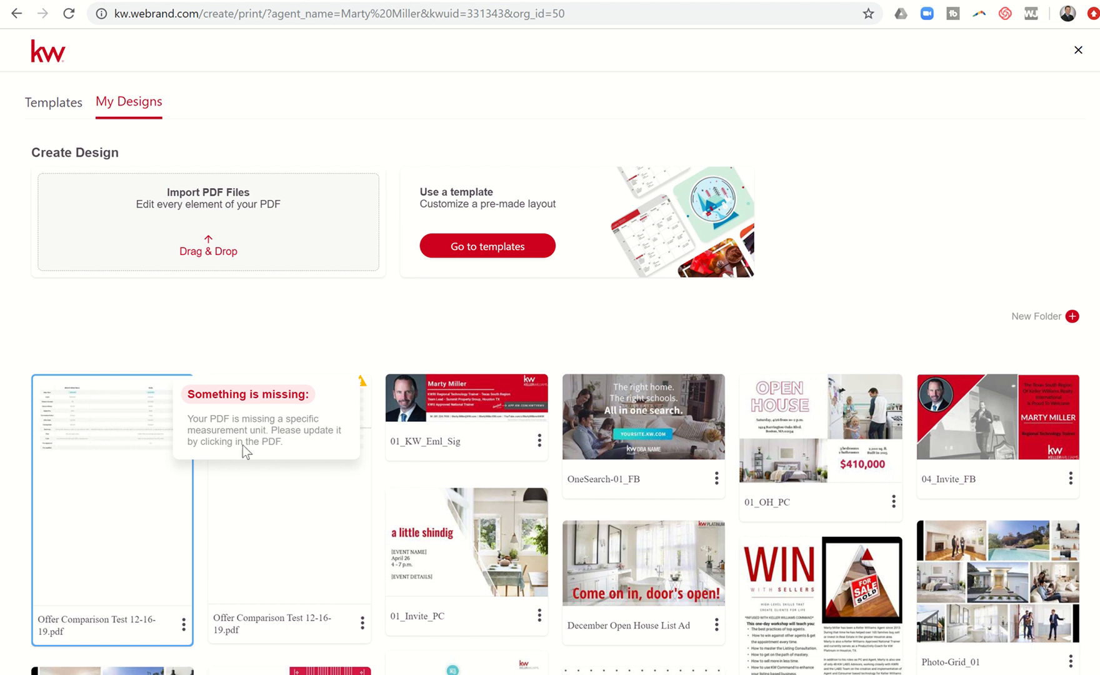
left_click(123, 495)
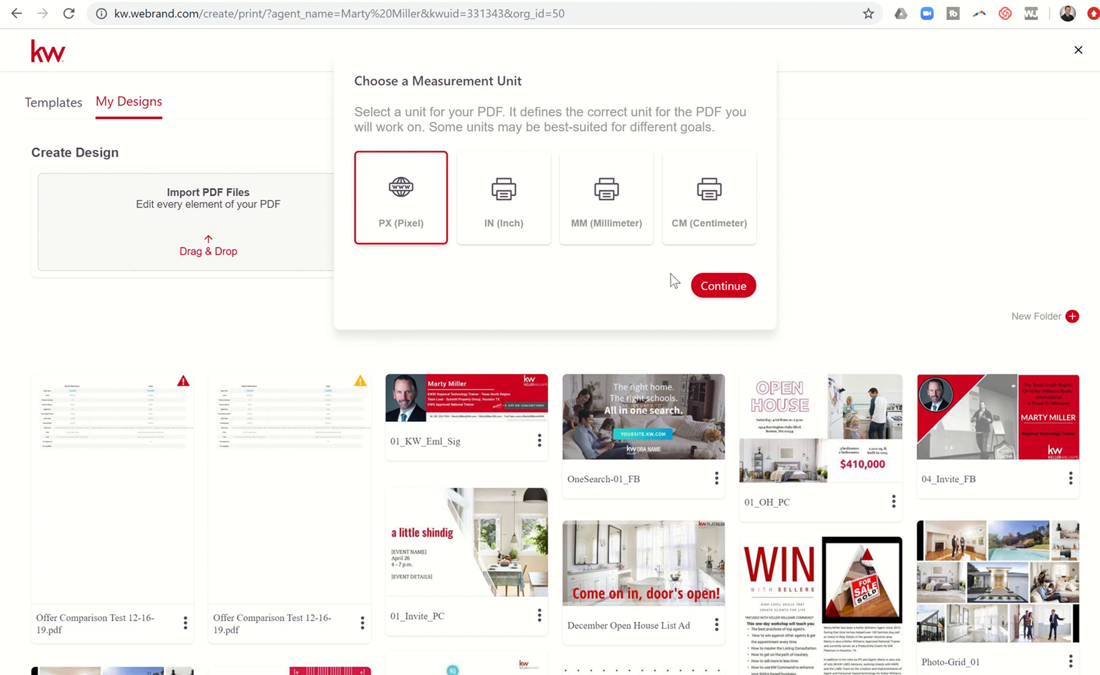
left_click(714, 286)
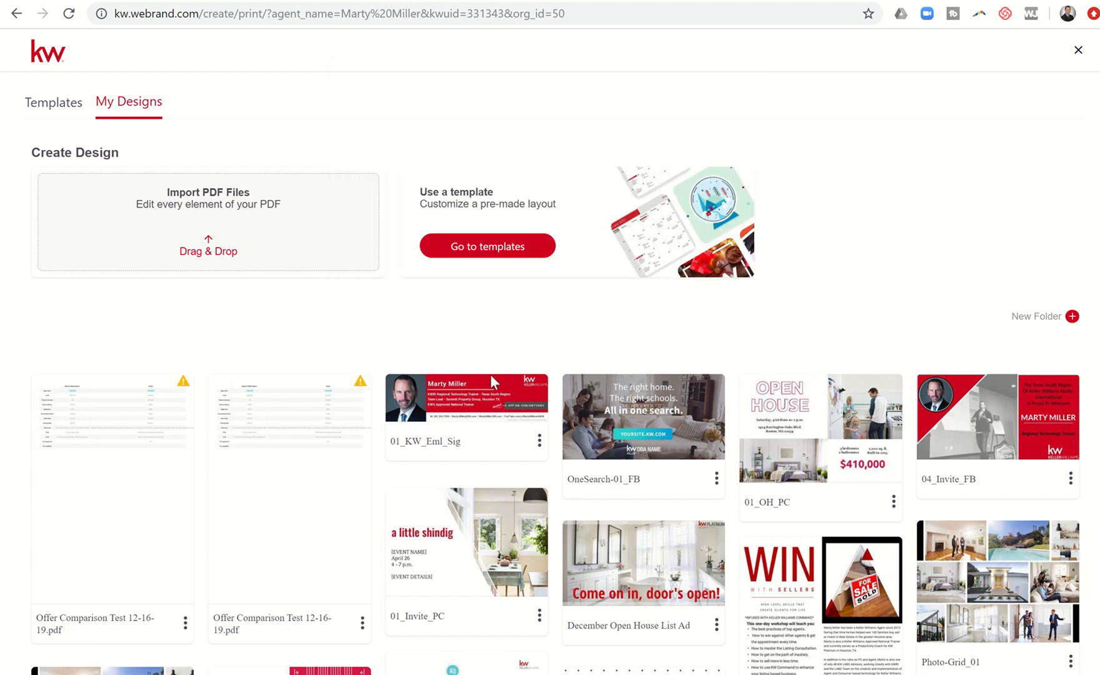
- Open the newly imported Offer Comparison design for editing and check which table entries can be selected individually
mouse_move(182, 389)
left_click(113, 494)
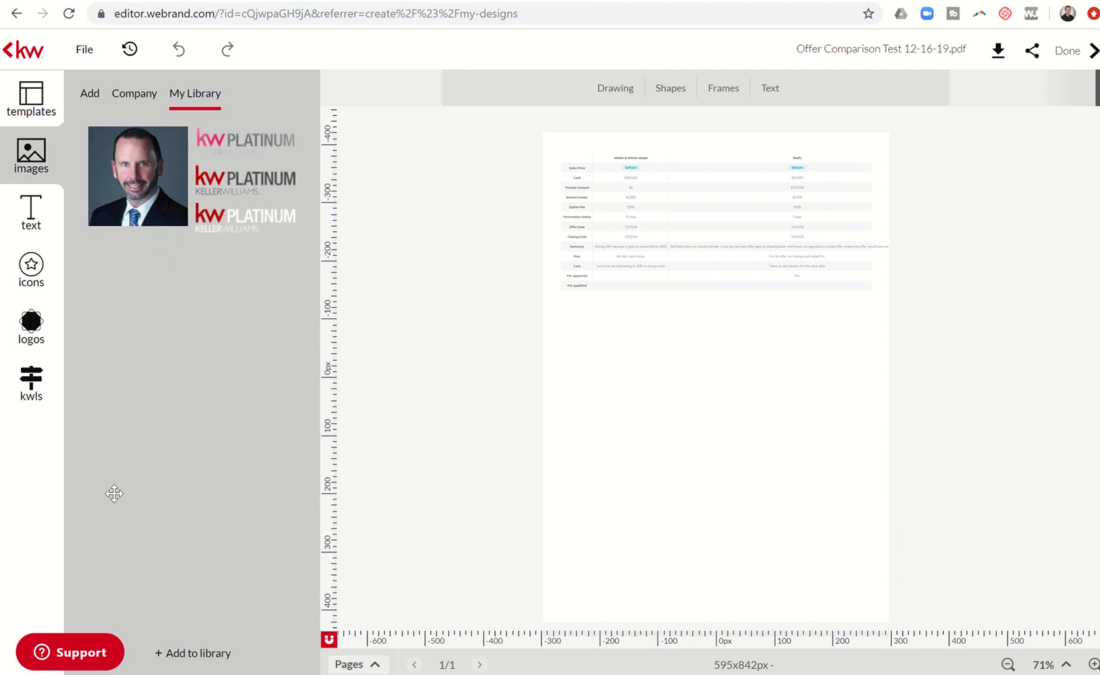
left_click(1066, 666)
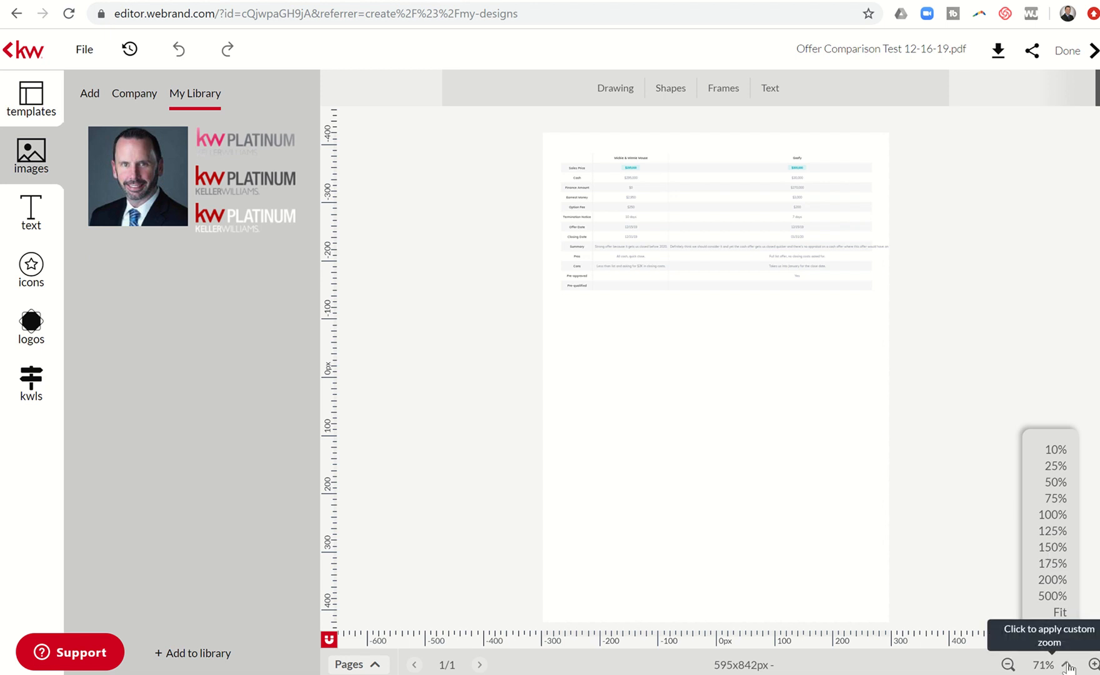
left_click(1053, 544)
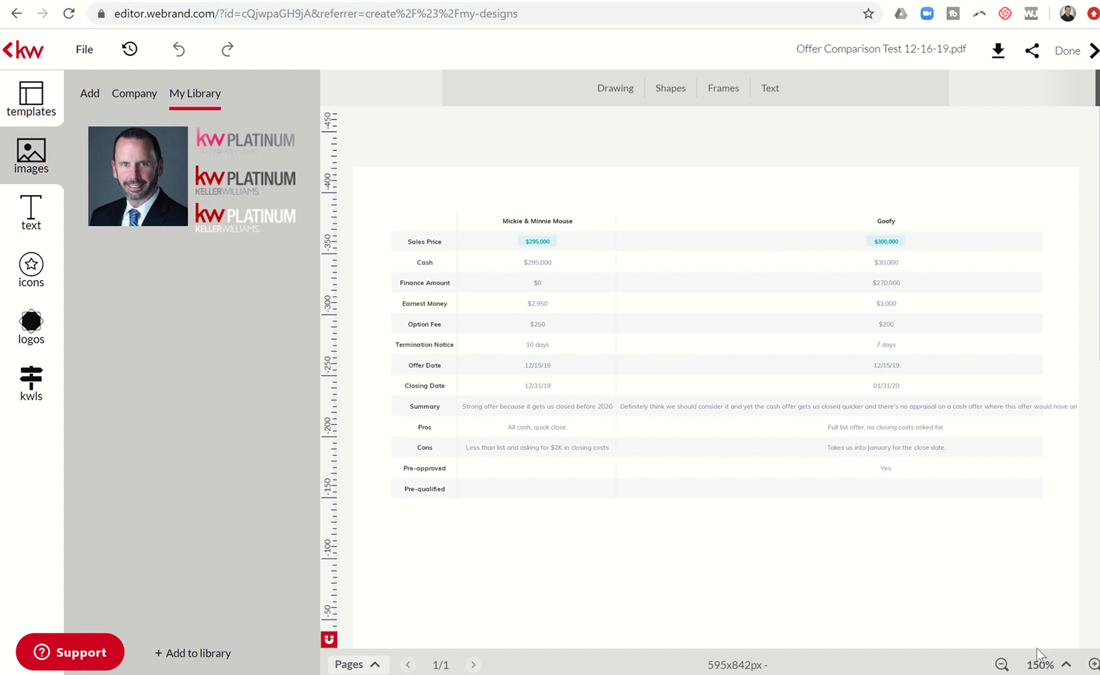
left_click(531, 241)
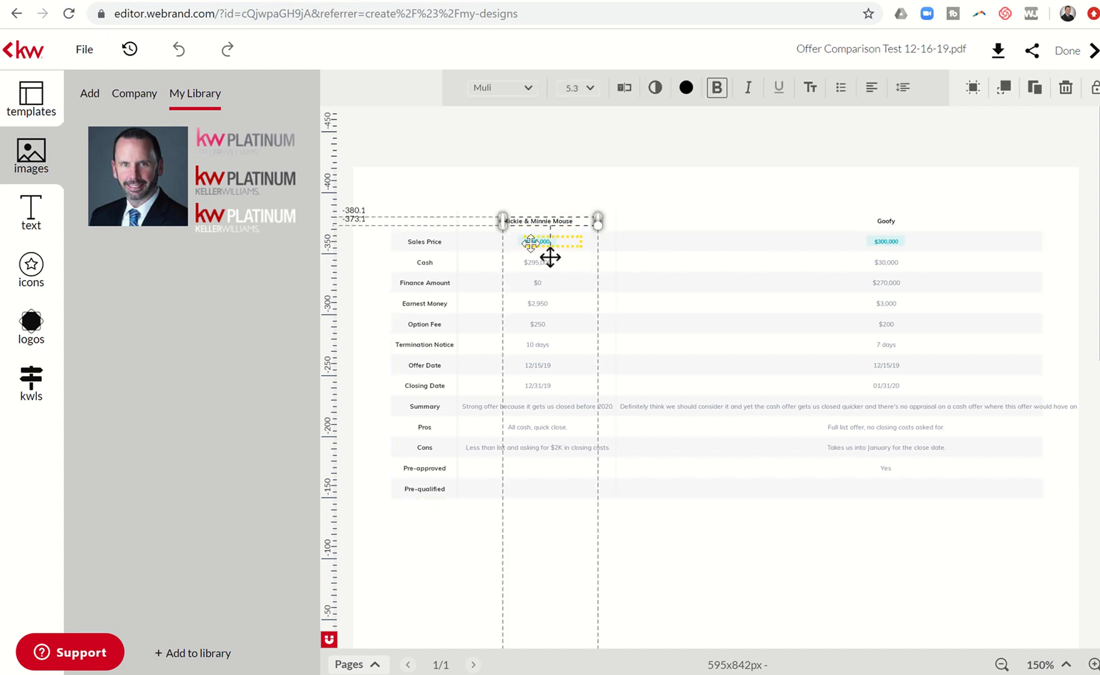
left_click(552, 273)
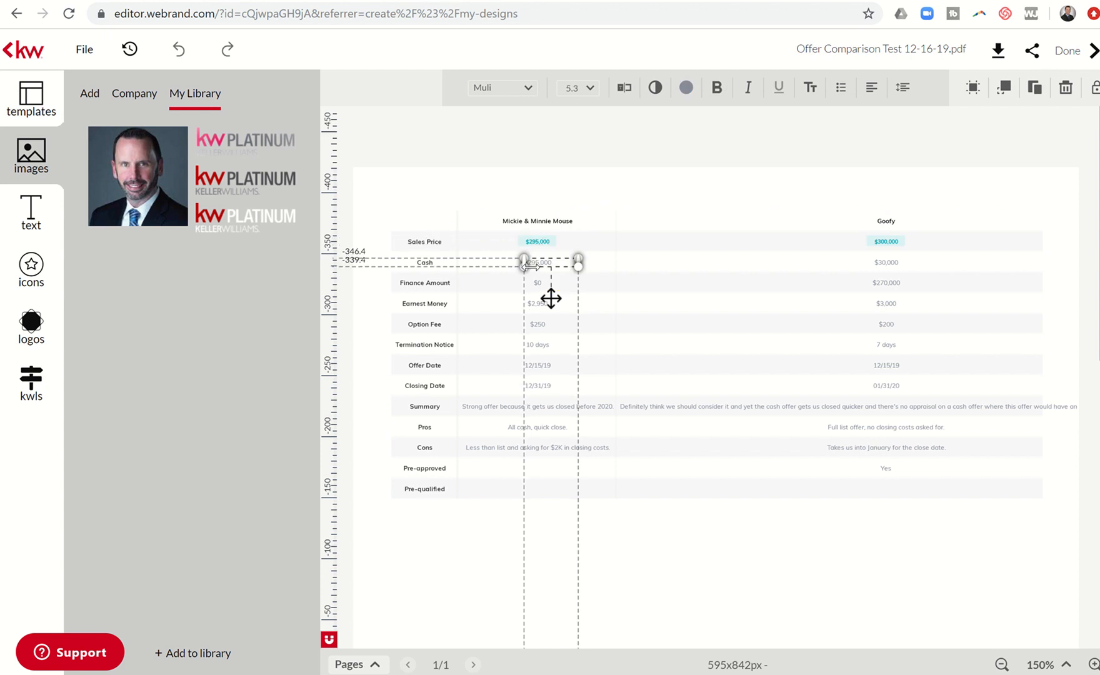
left_click(531, 285)
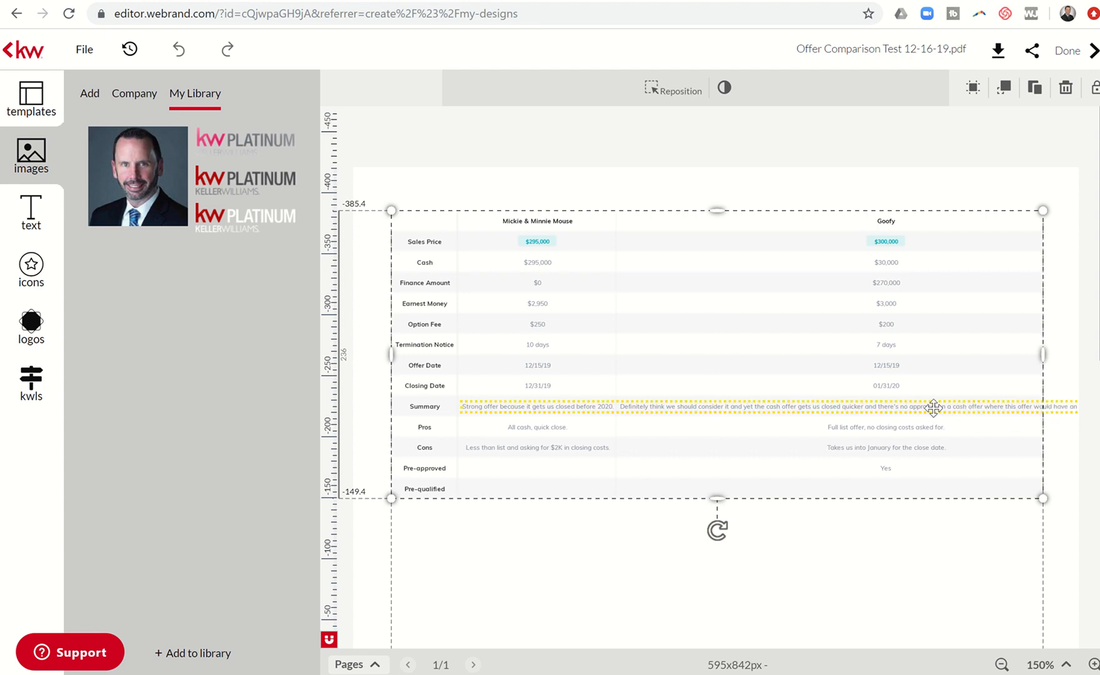
- Delete the first offer's sentence "Strong offer because it gets us closed before 2020." from the combined Summary row text
left_click(582, 406)
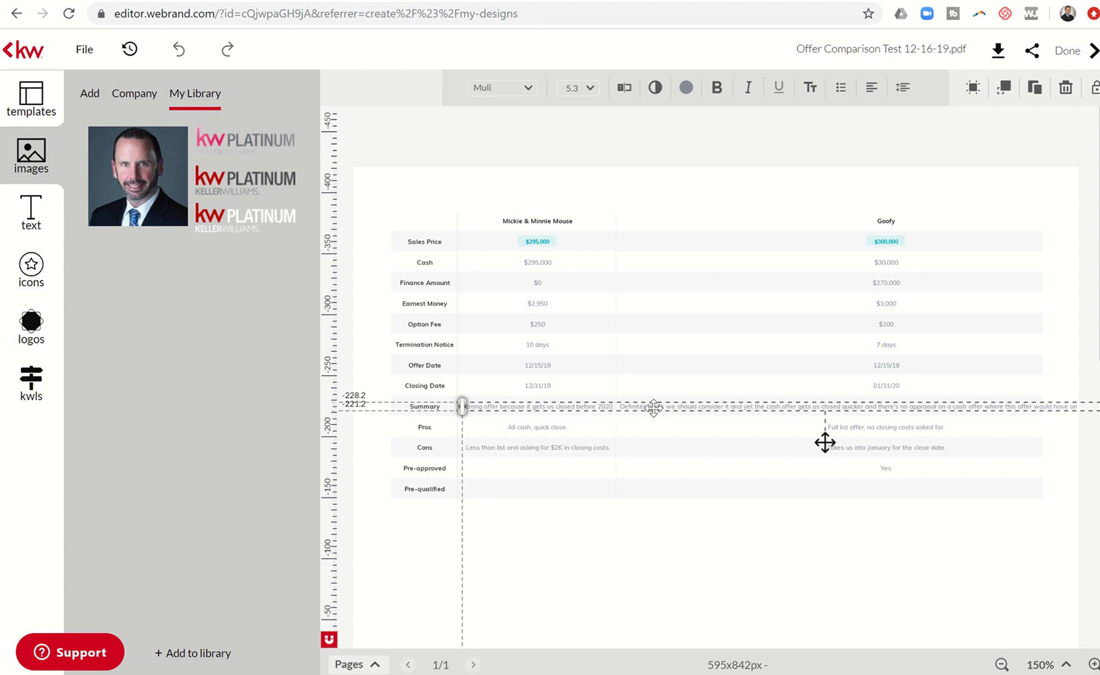
double_click(608, 408)
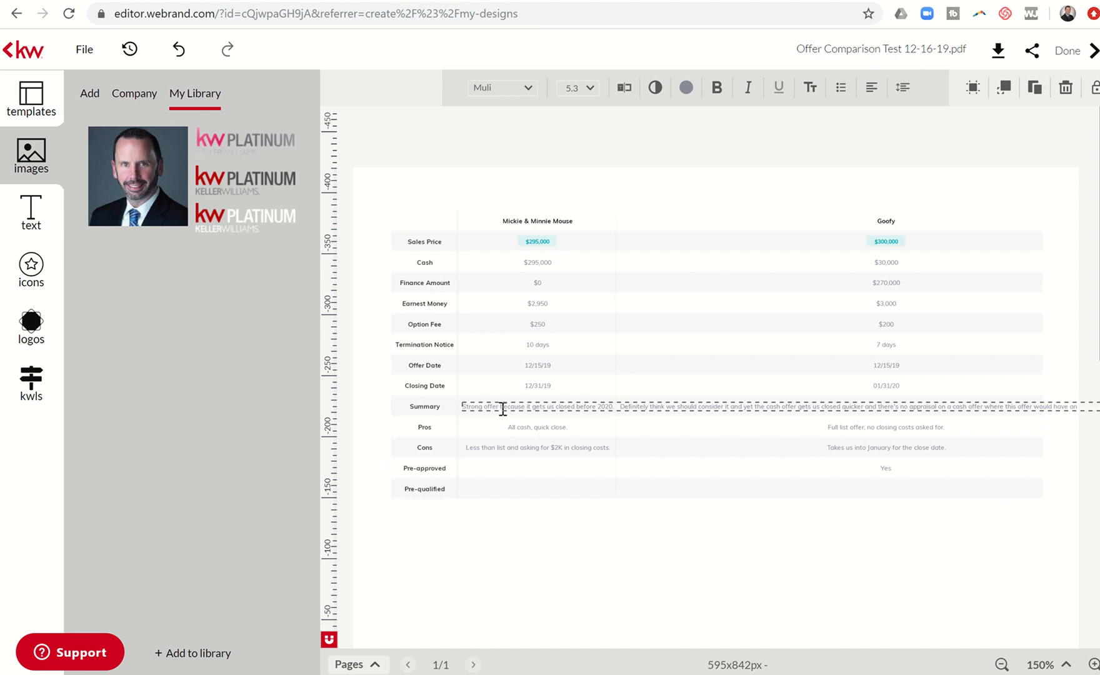
left_click(1066, 664)
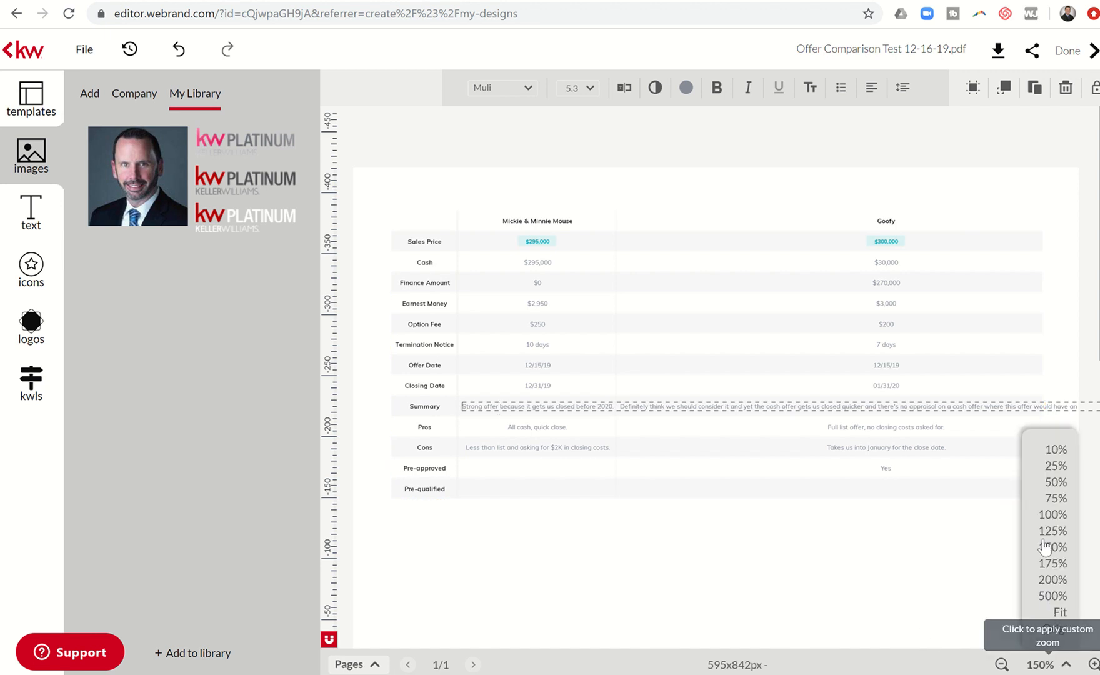
left_click(1047, 581)
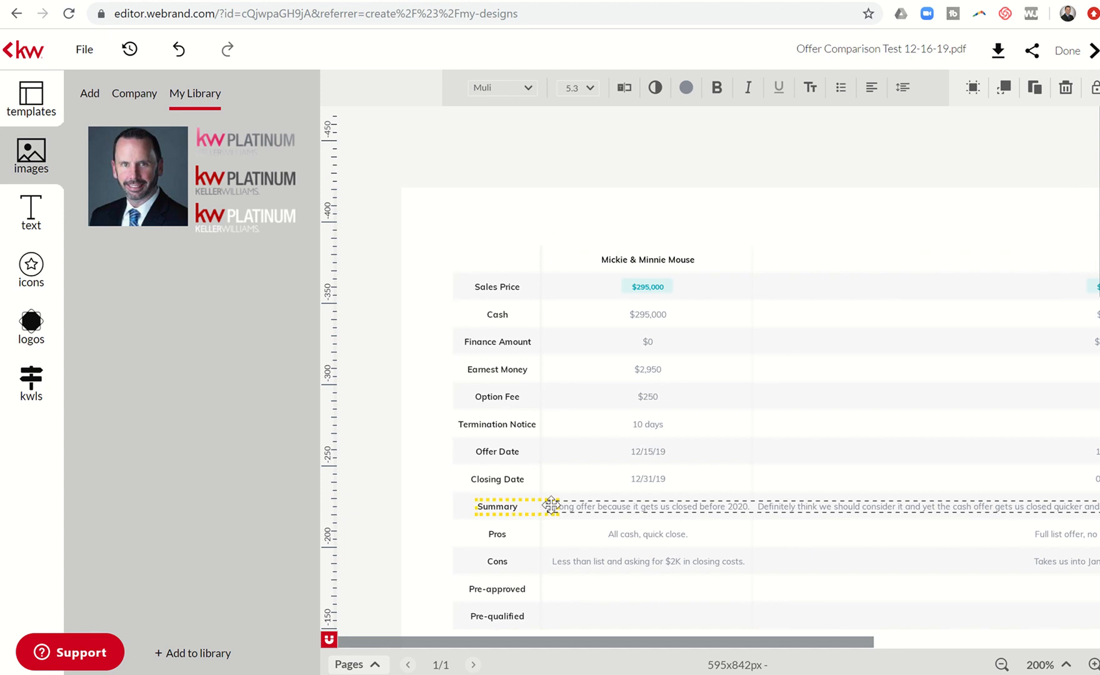
double_click(583, 507)
left_click(549, 507)
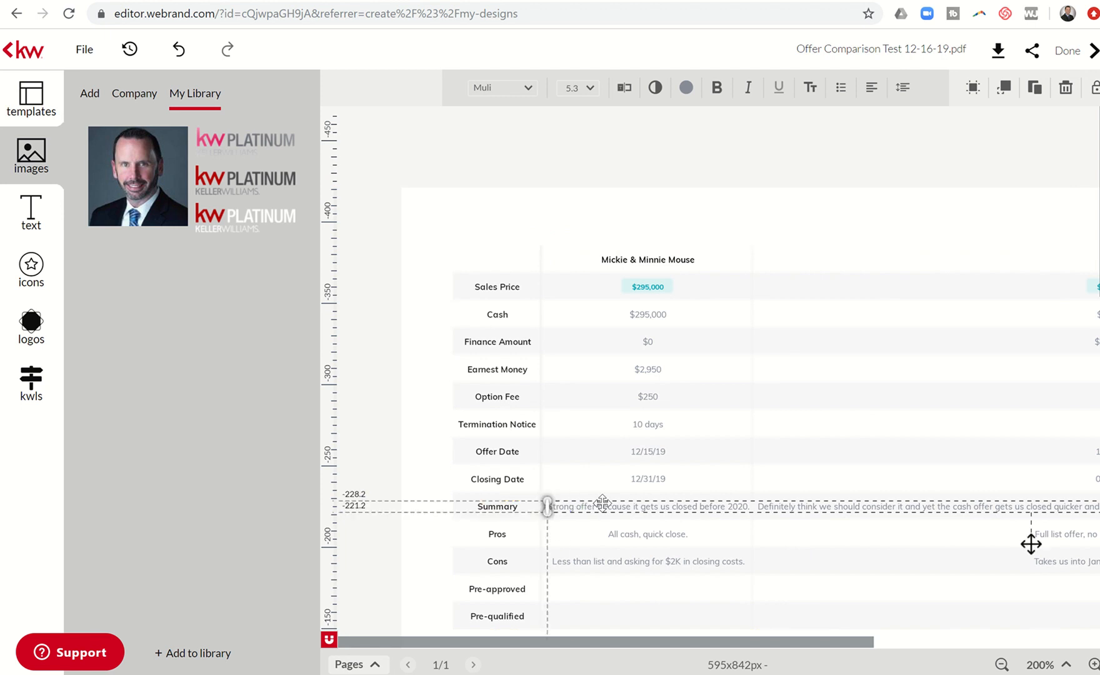
left_click(733, 509)
left_click_drag(747, 507, 544, 508)
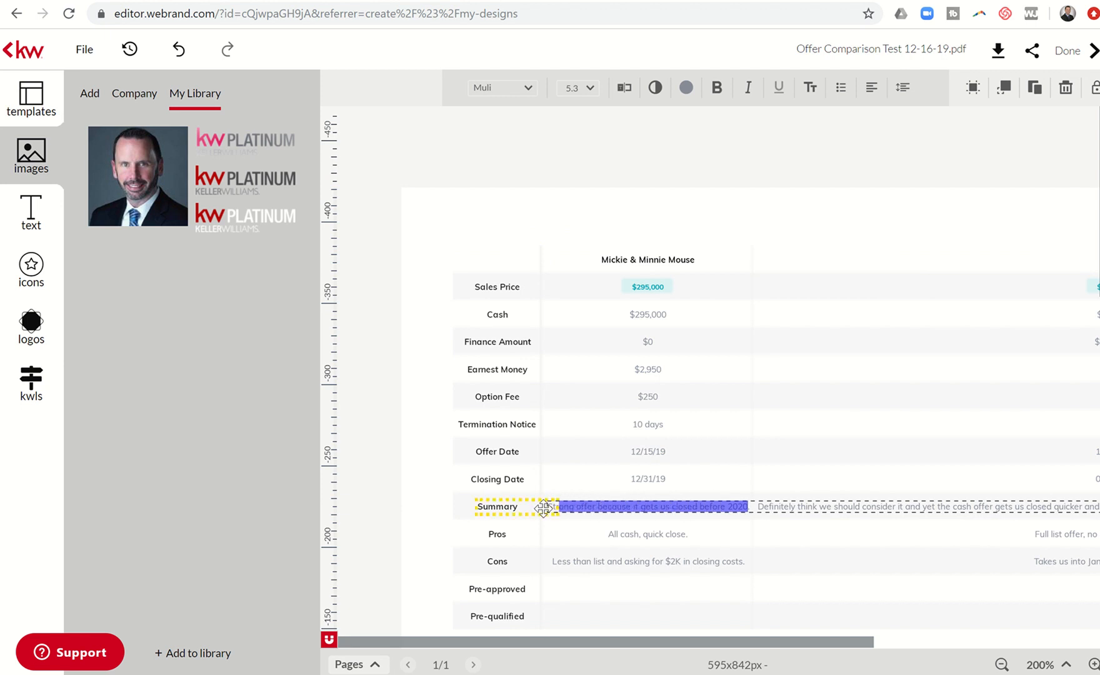
key("BackSpace")
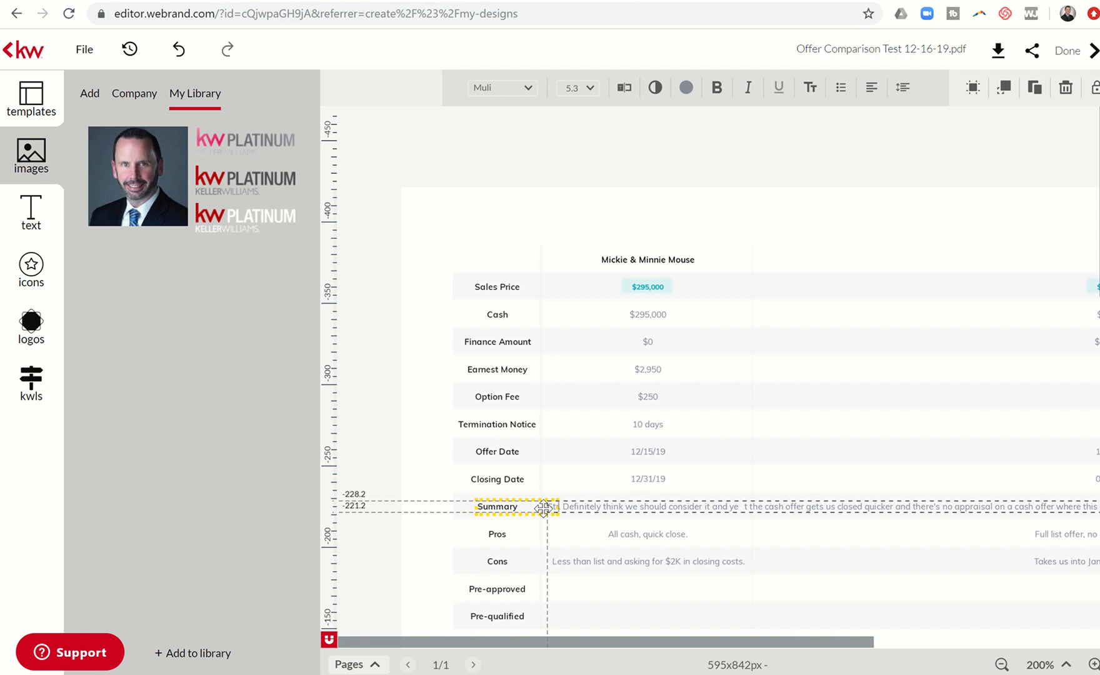
key("BackSpace")
key("BackSpace")
key("BackSpace")
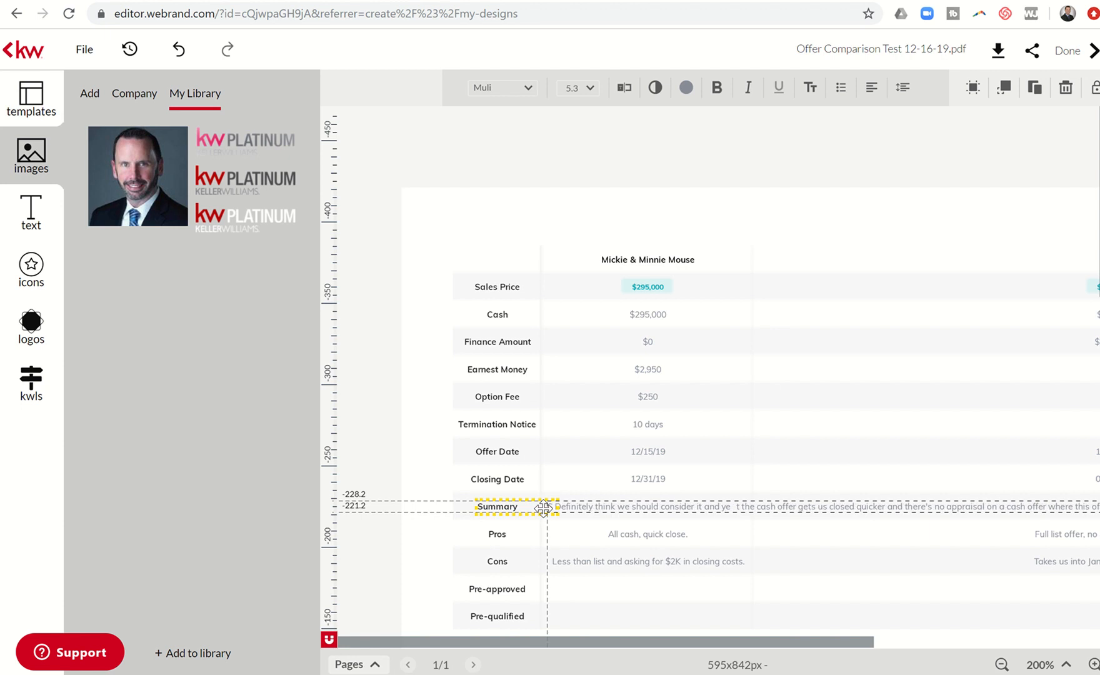
key("BackSpace")
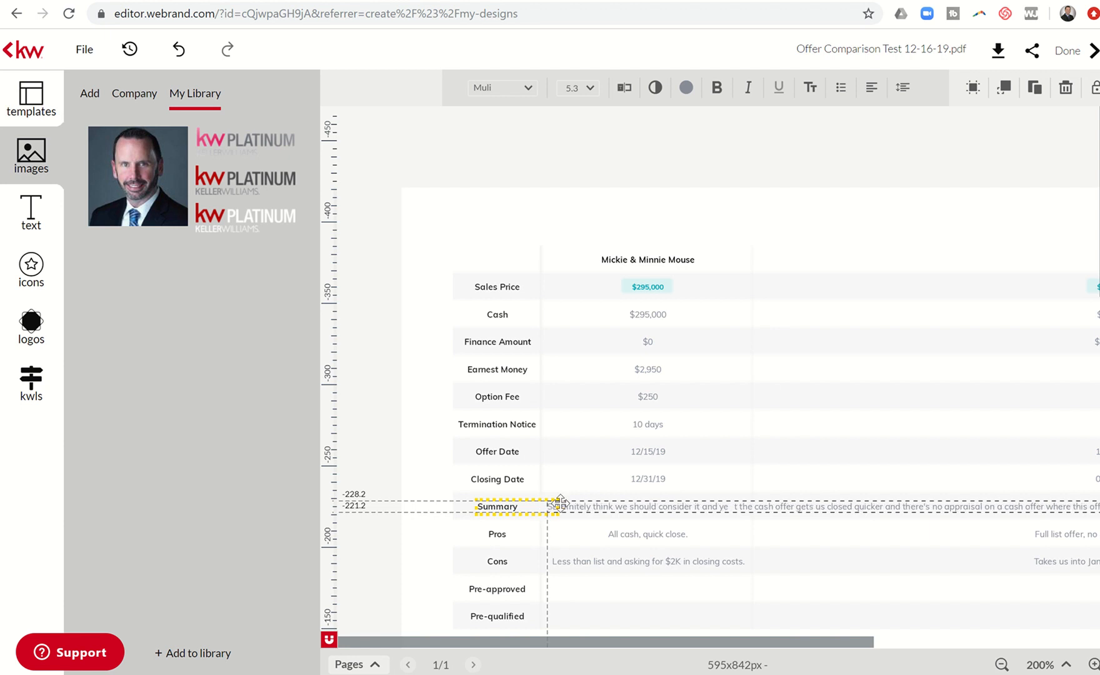
- Move the remaining Summary text to the second offer's column and shift it left until its far end lies on the page
left_click(601, 500)
left_click_drag(547, 506, 753, 505)
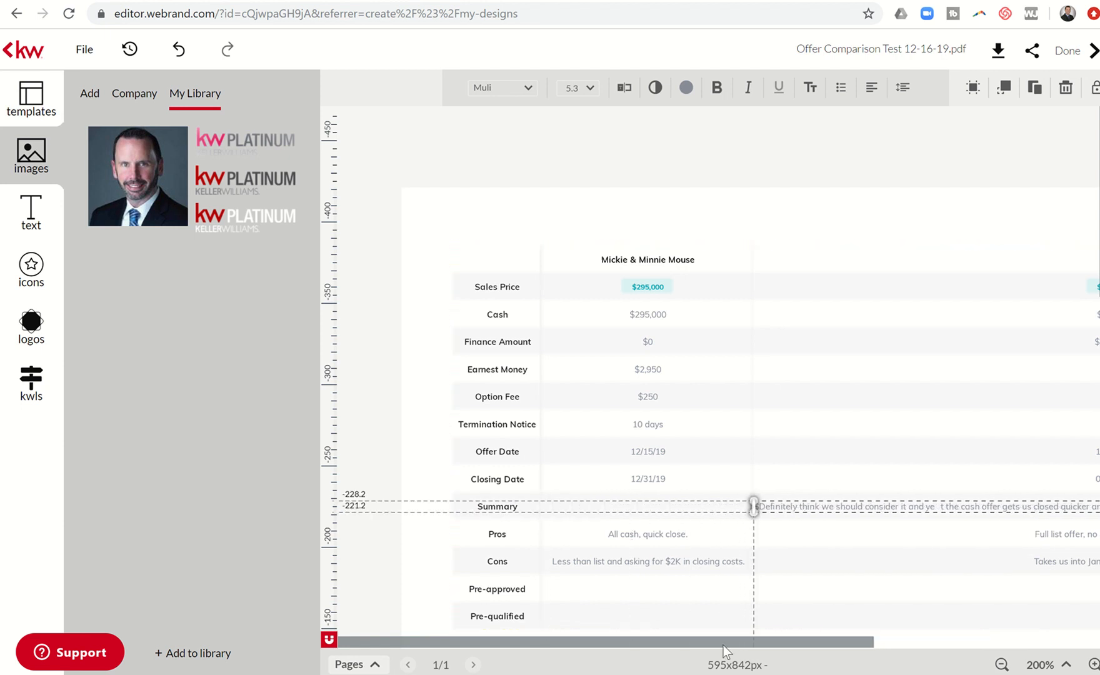
left_click_drag(722, 646, 974, 639)
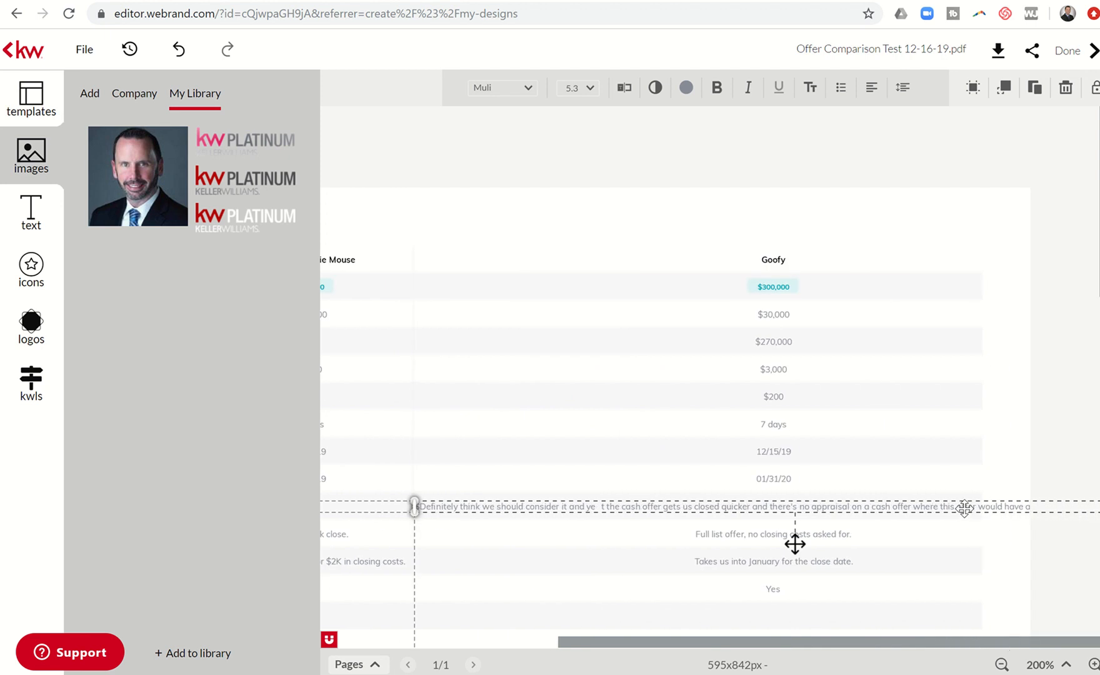
left_click_drag(964, 508, 822, 508)
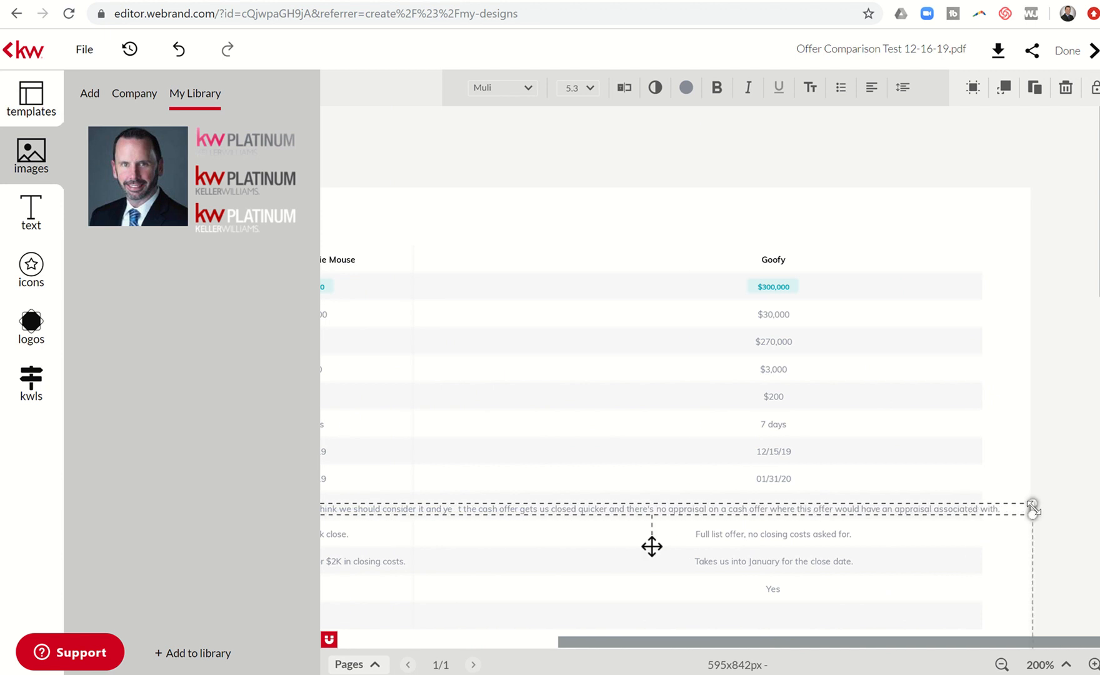
- Resize and reposition the remaining Summary text box so the text wraps on two lines across the full width of the second offer's column
left_click_drag(1033, 506, 758, 512)
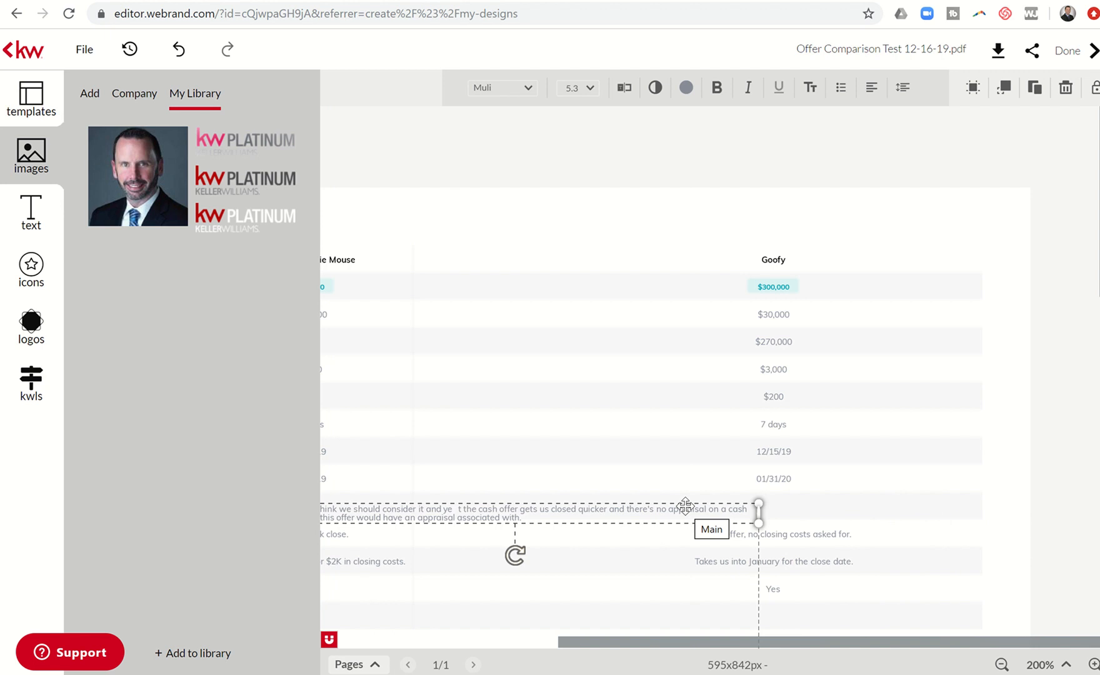
left_click_drag(681, 507, 909, 499)
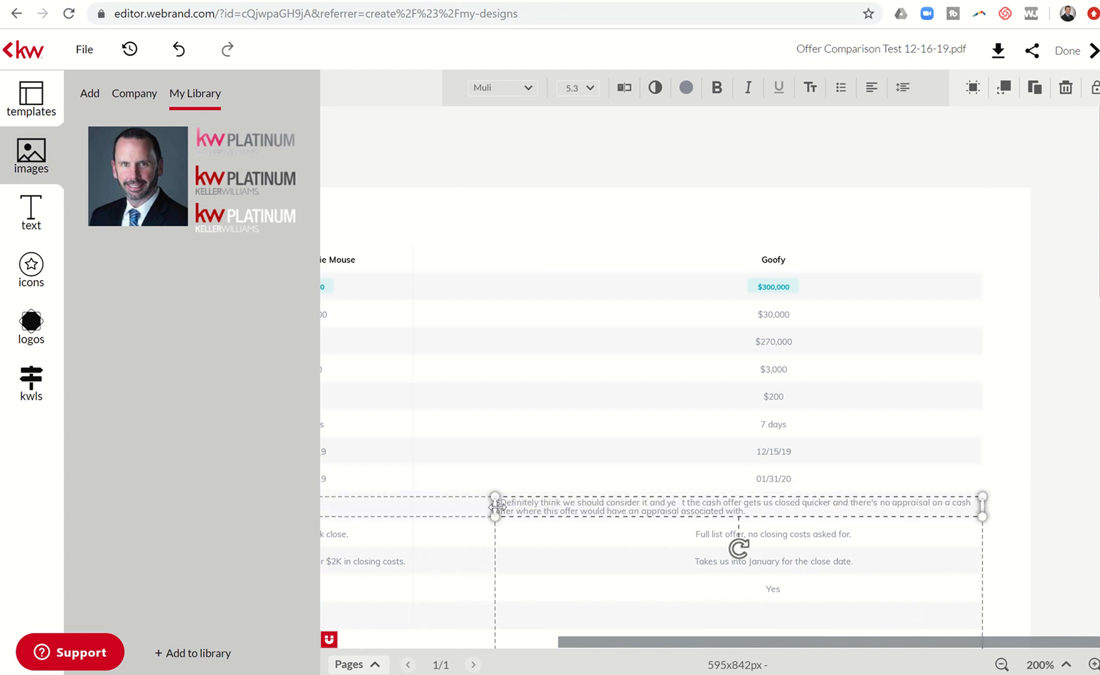
left_click_drag(495, 512, 420, 504)
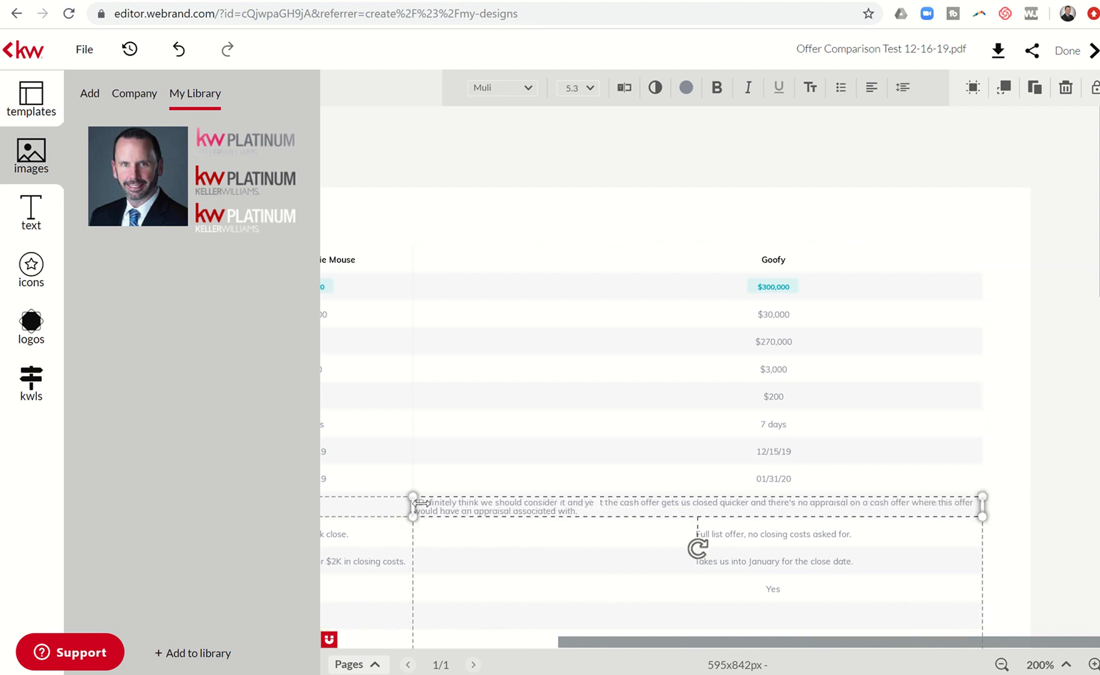
- Correct the second offer's Summary text to begin "Definitely think we should consider it and yet the cash offer" and center-align it
left_click(441, 501)
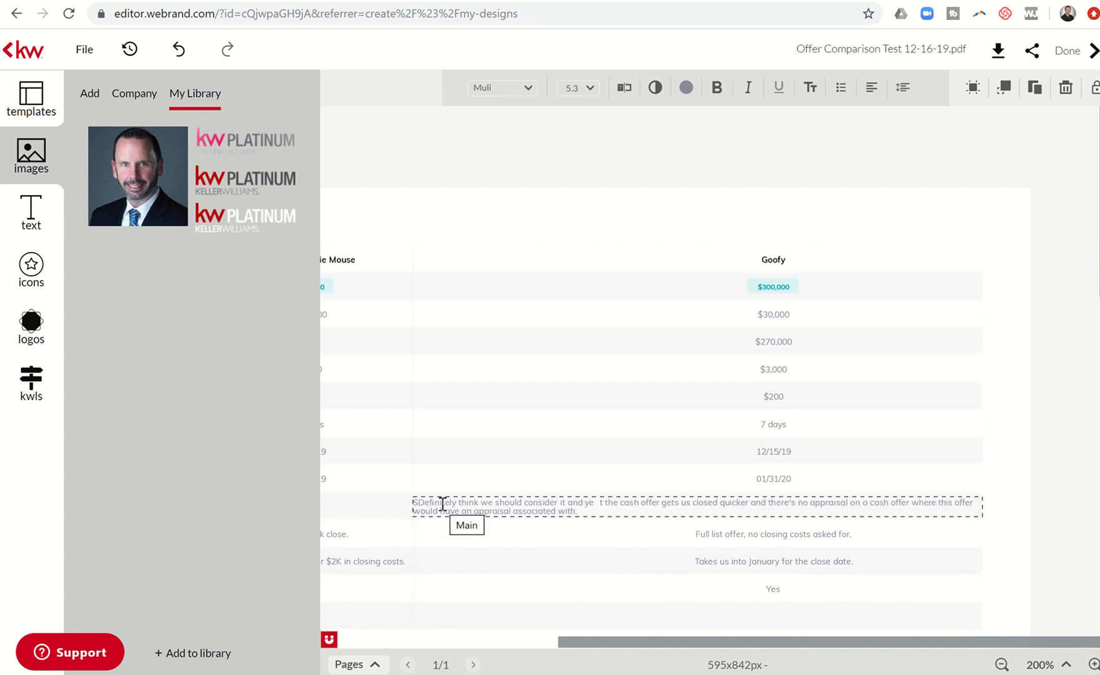
key("BackSpace")
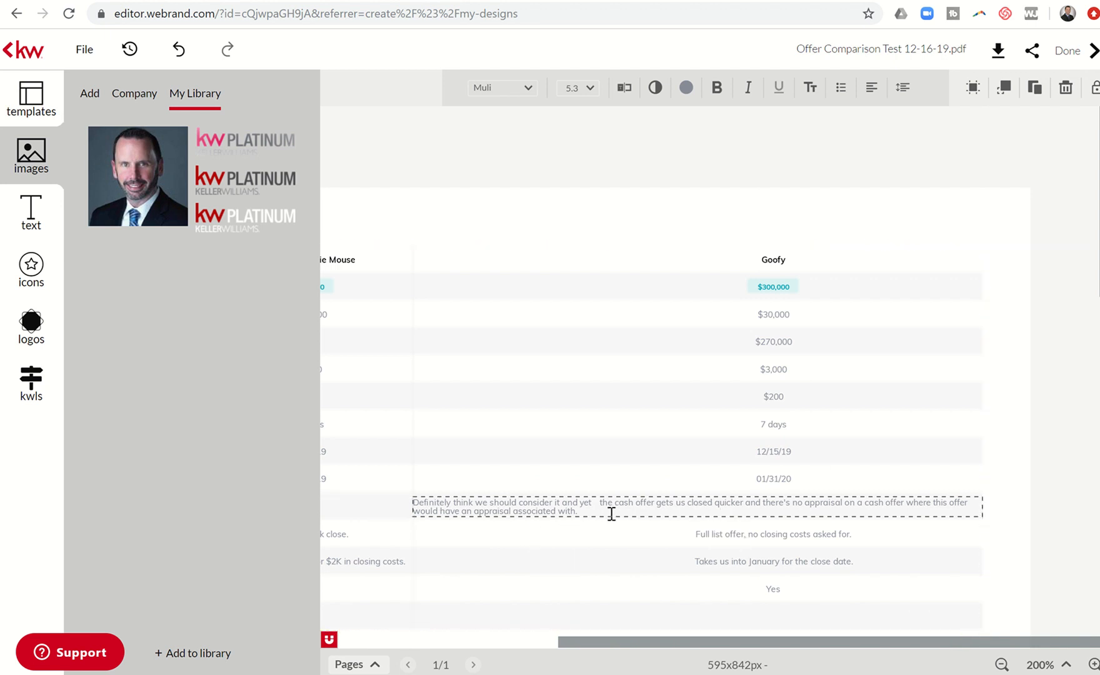
left_click(871, 89)
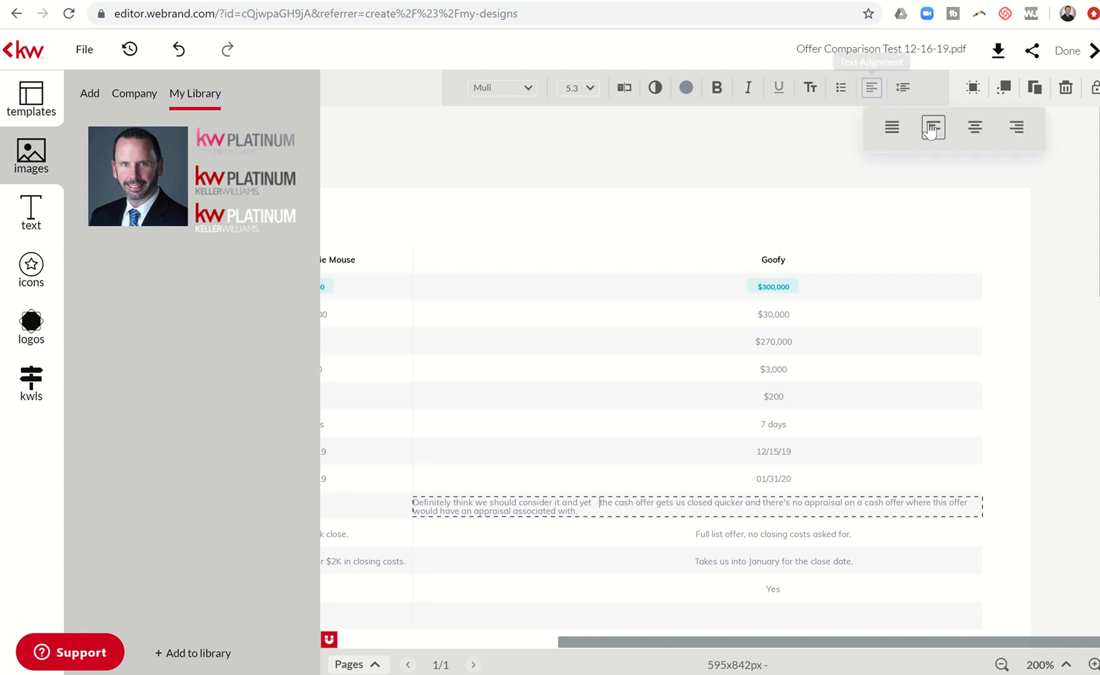
left_click(974, 130)
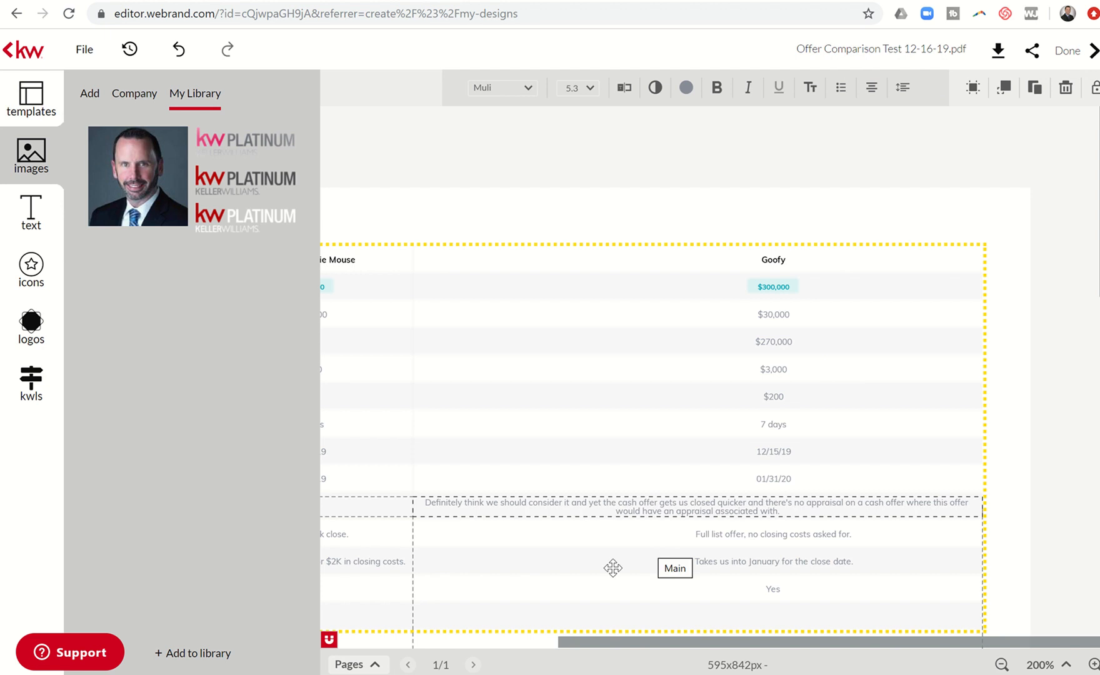
- Duplicate the first offer's Pros text "All cash, quick close."
scroll(541, 594, "left", 5)
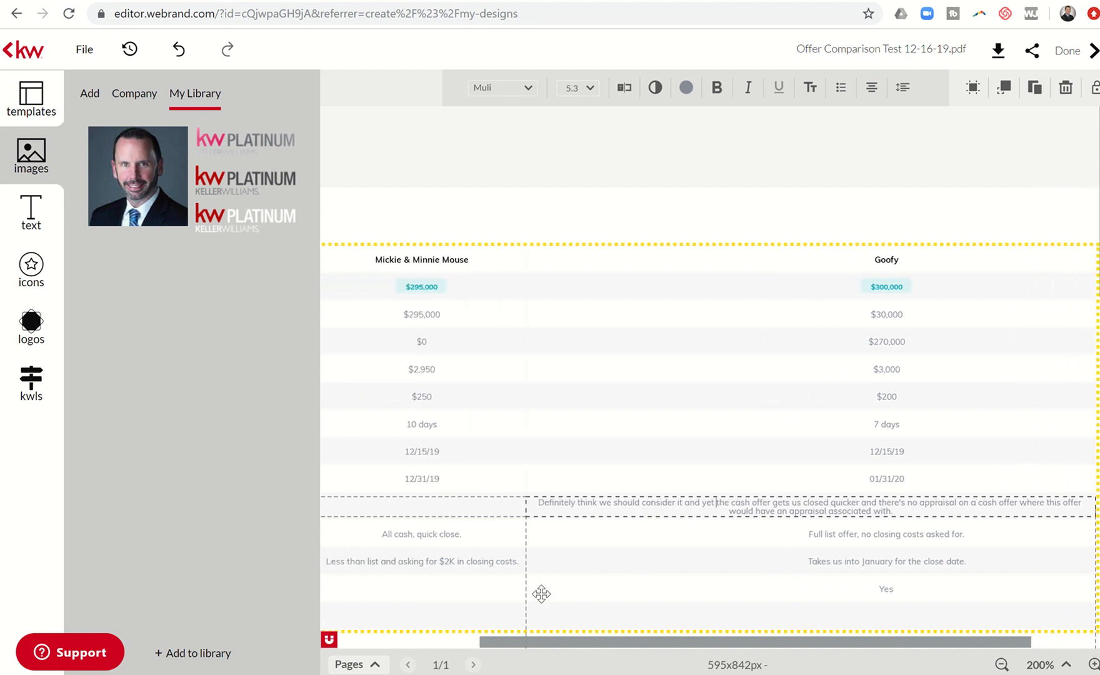
scroll(541, 594, "left", 2)
left_click(528, 561)
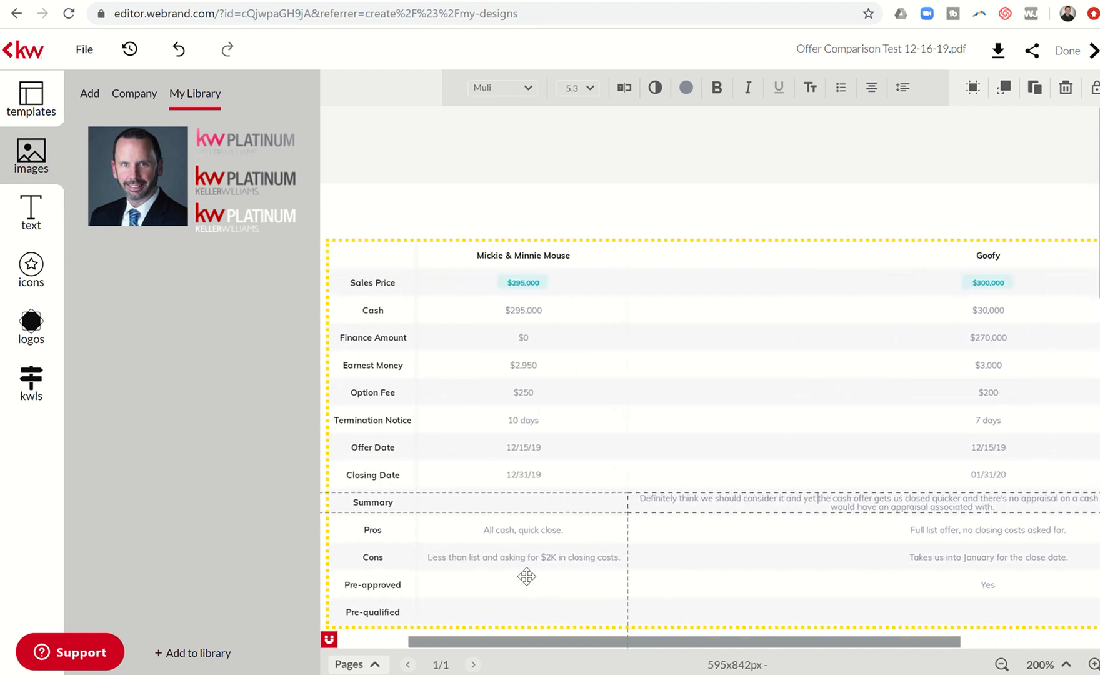
left_click(527, 530)
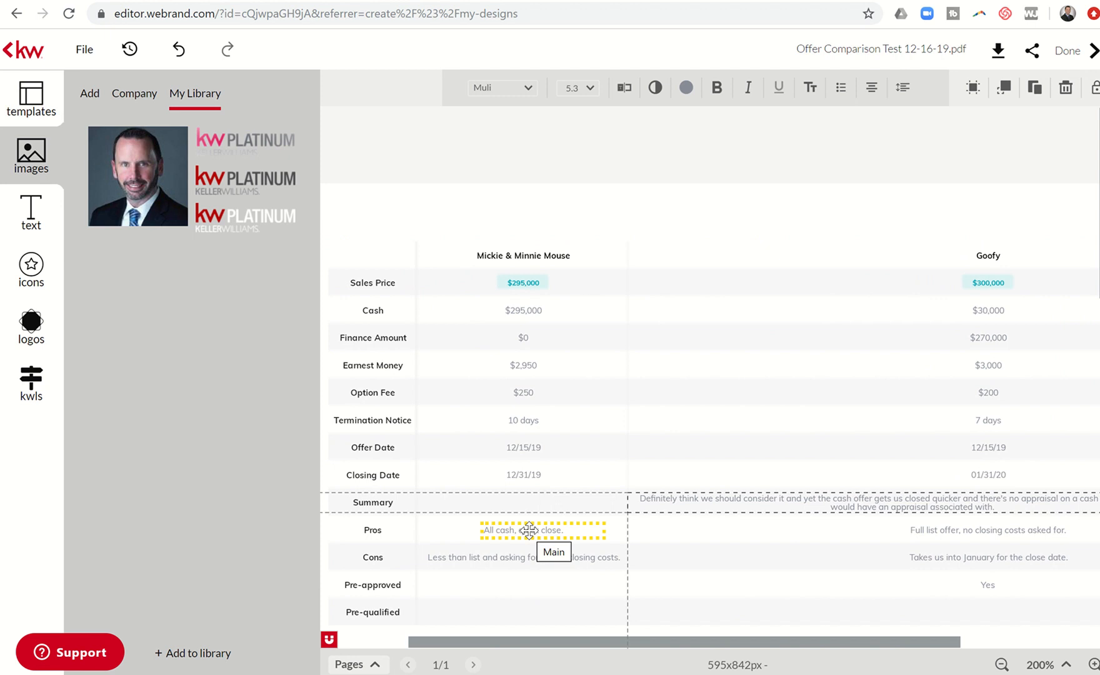
left_click(509, 495)
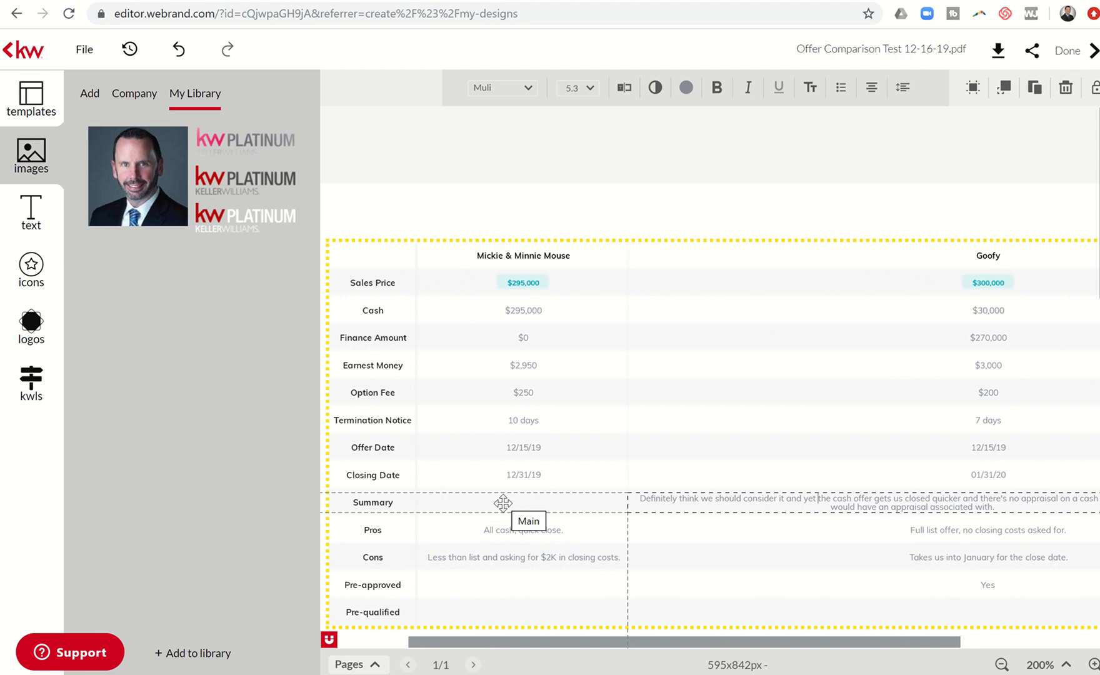
left_click(499, 530)
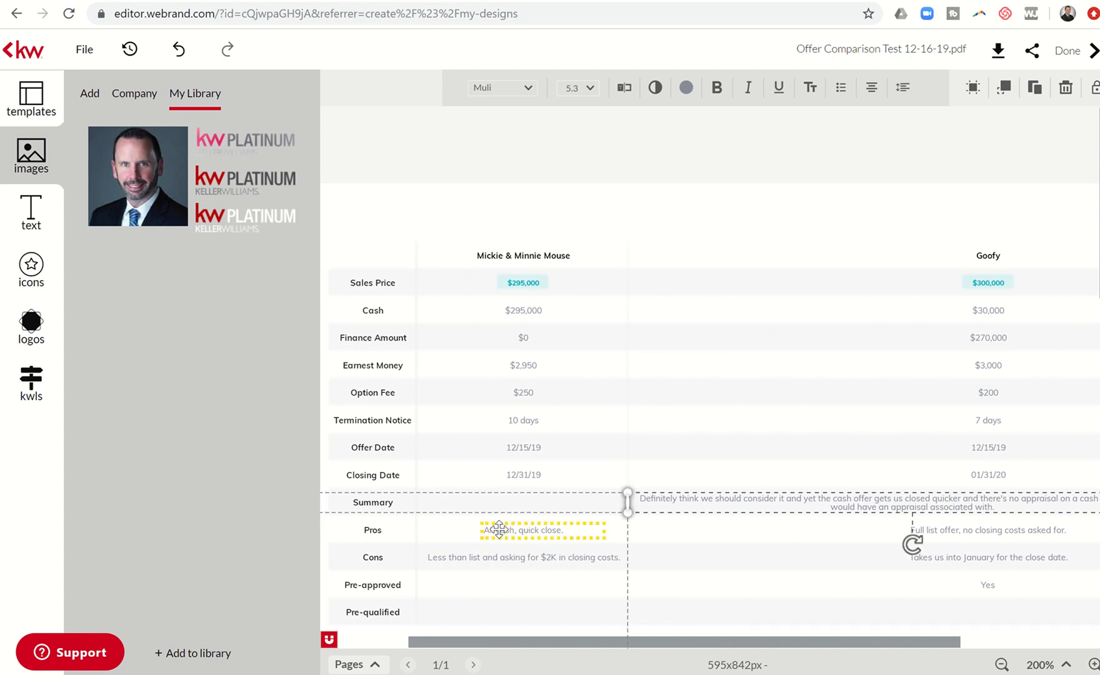
left_click(499, 530)
left_click(494, 525)
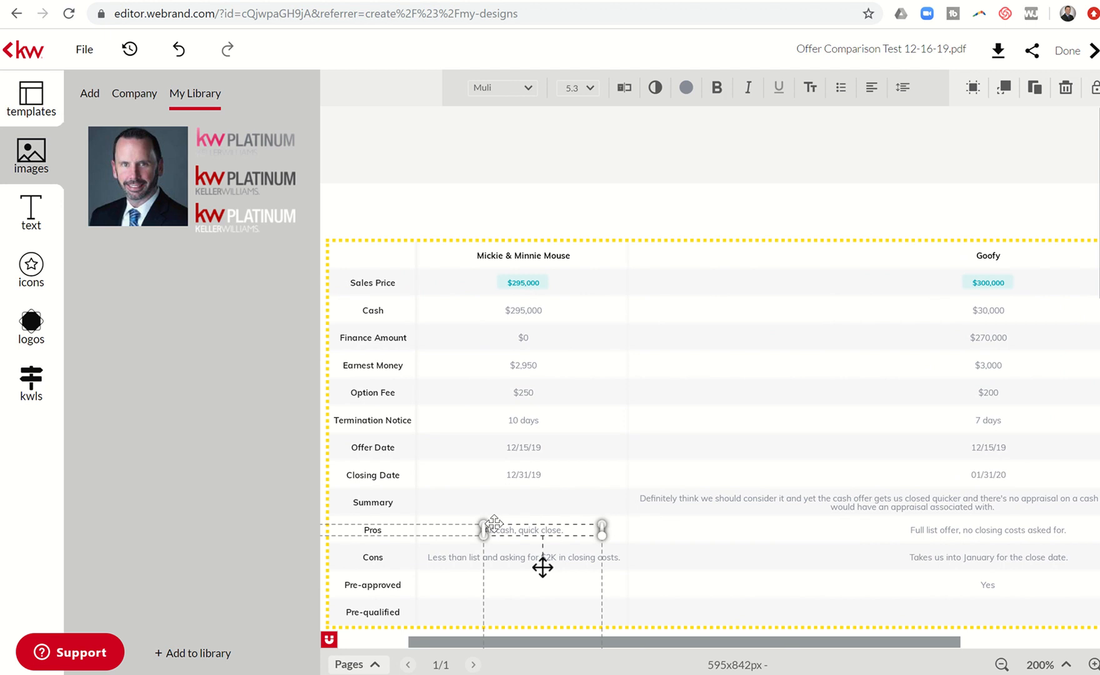
- Move the copied "All cash, quick close." text into the first offer's empty Summary cell
scroll(494, 523, "down", 7)
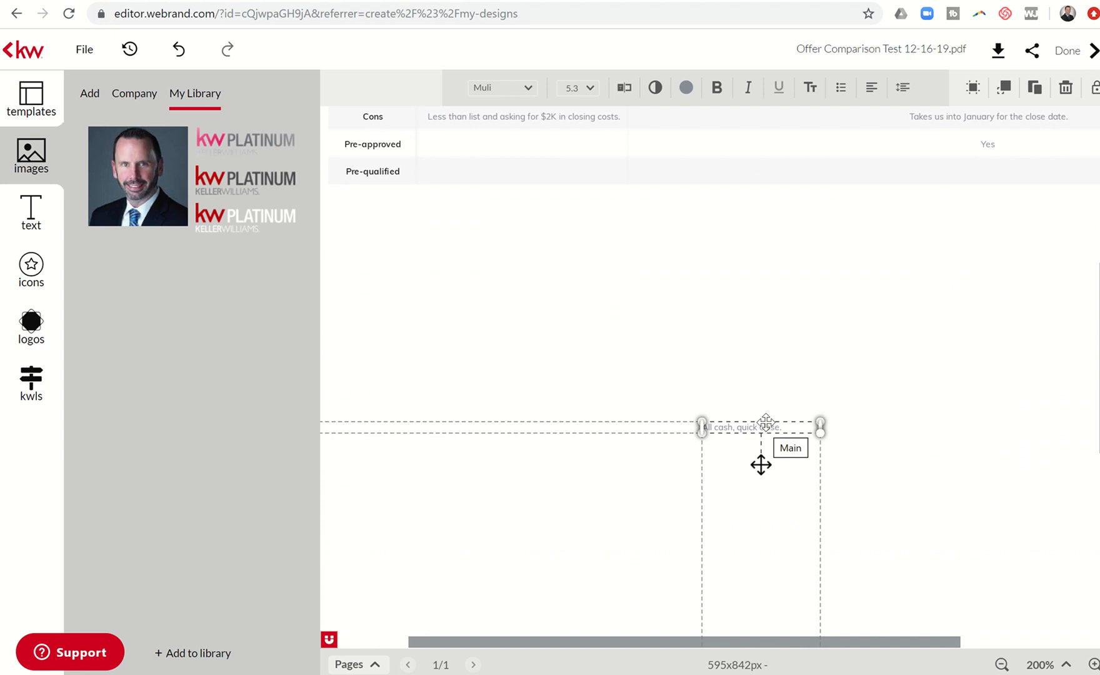
left_click_drag(772, 427, 514, 163)
scroll(639, 306, "up", 5)
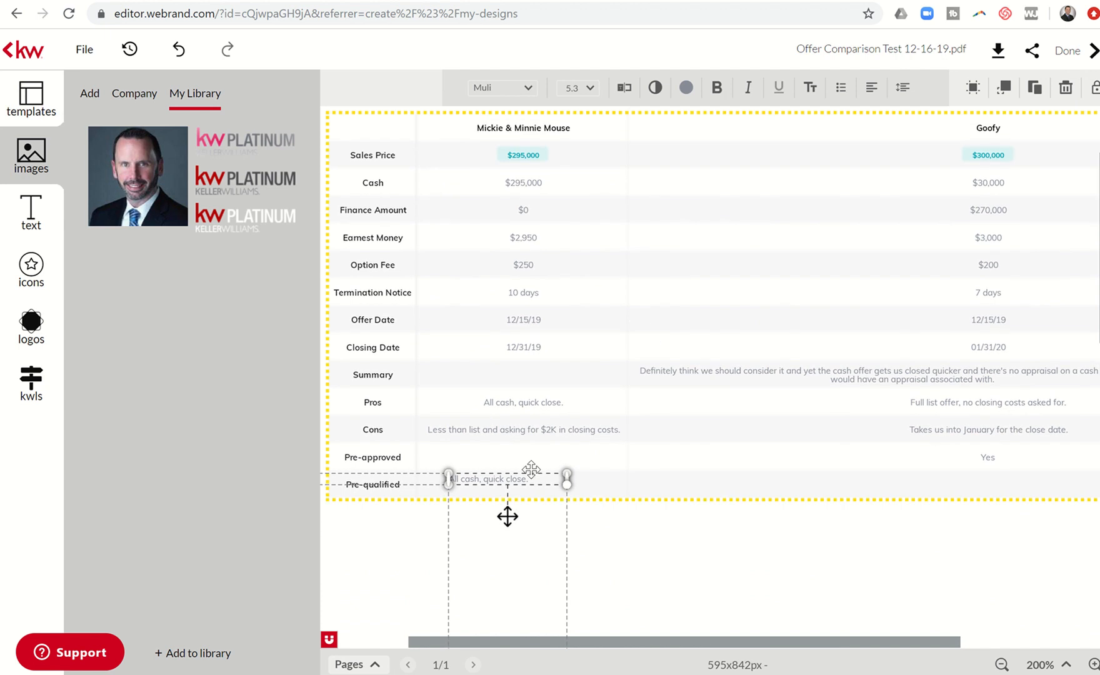
left_click_drag(533, 452, 542, 419)
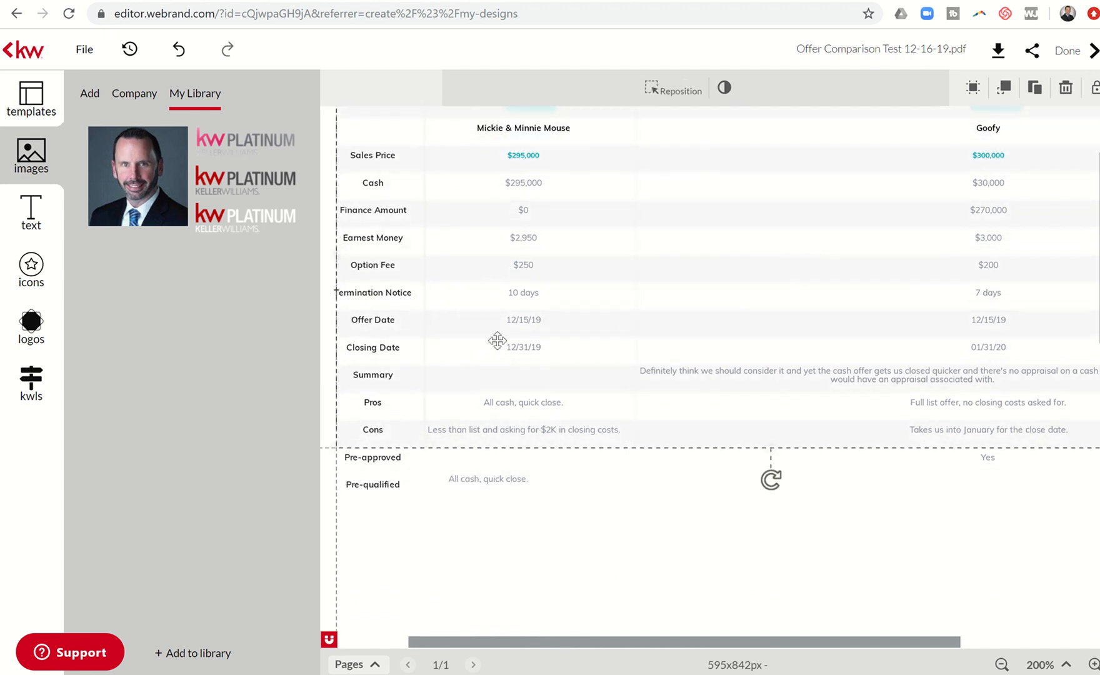
left_click(179, 50)
scroll(429, 527, "down", 4)
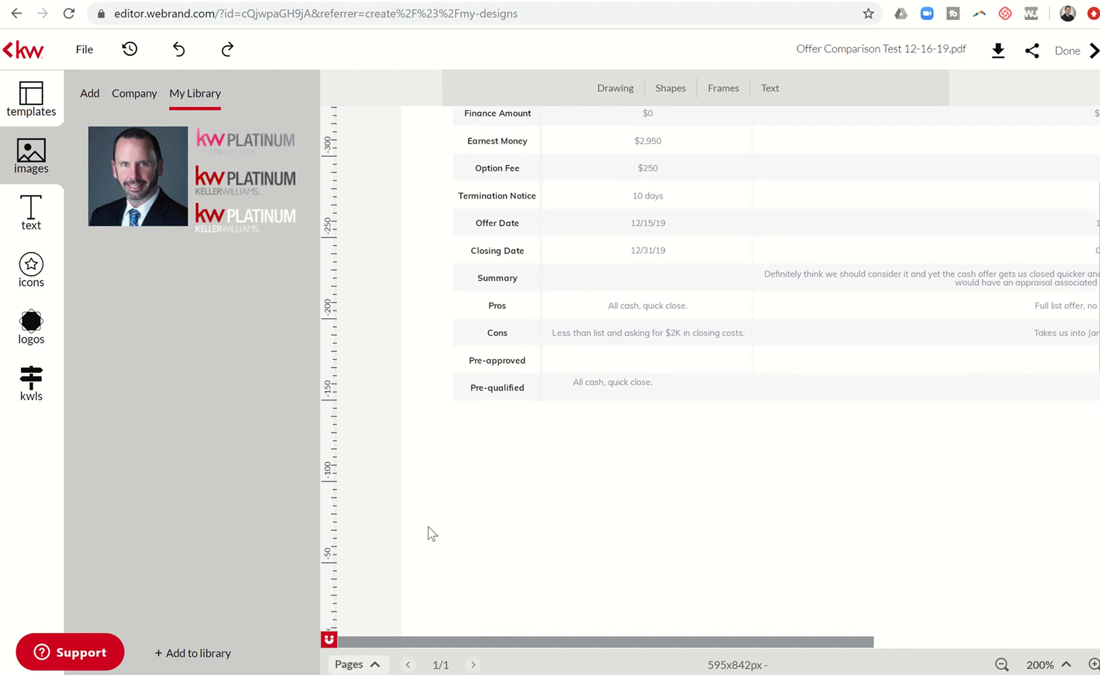
scroll(428, 527, "down", 2)
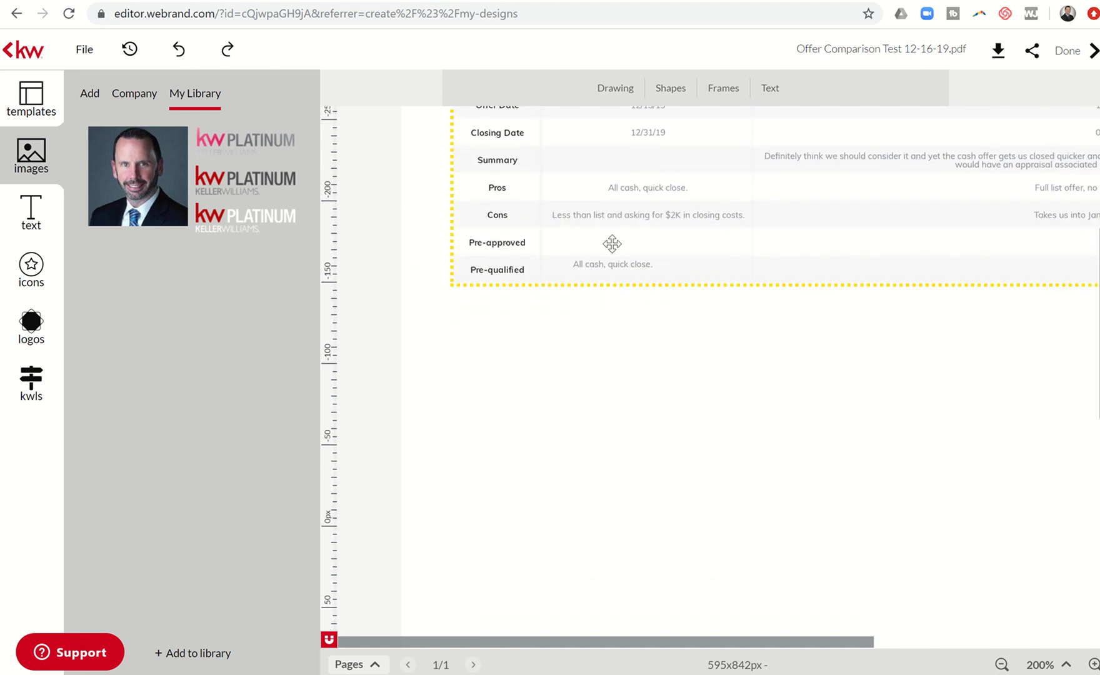
left_click_drag(602, 269, 634, 153)
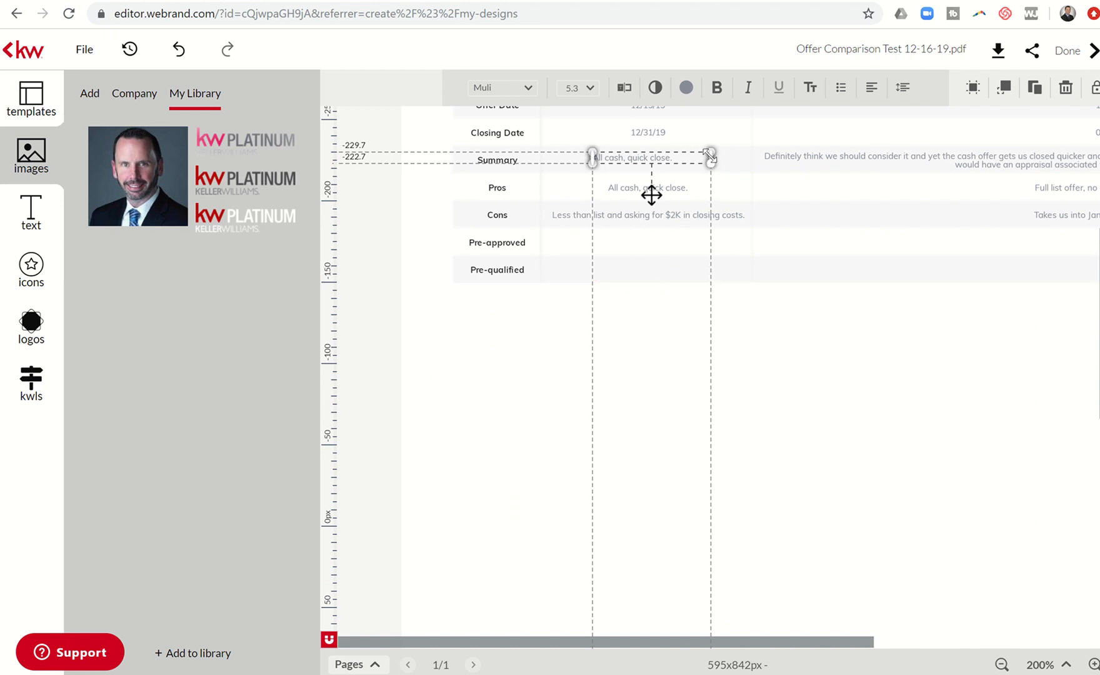
- Widen the copied text box to the first offer's column width and replace its text with "Strong offer, definitely should be considered."
left_click_drag(709, 154, 750, 156)
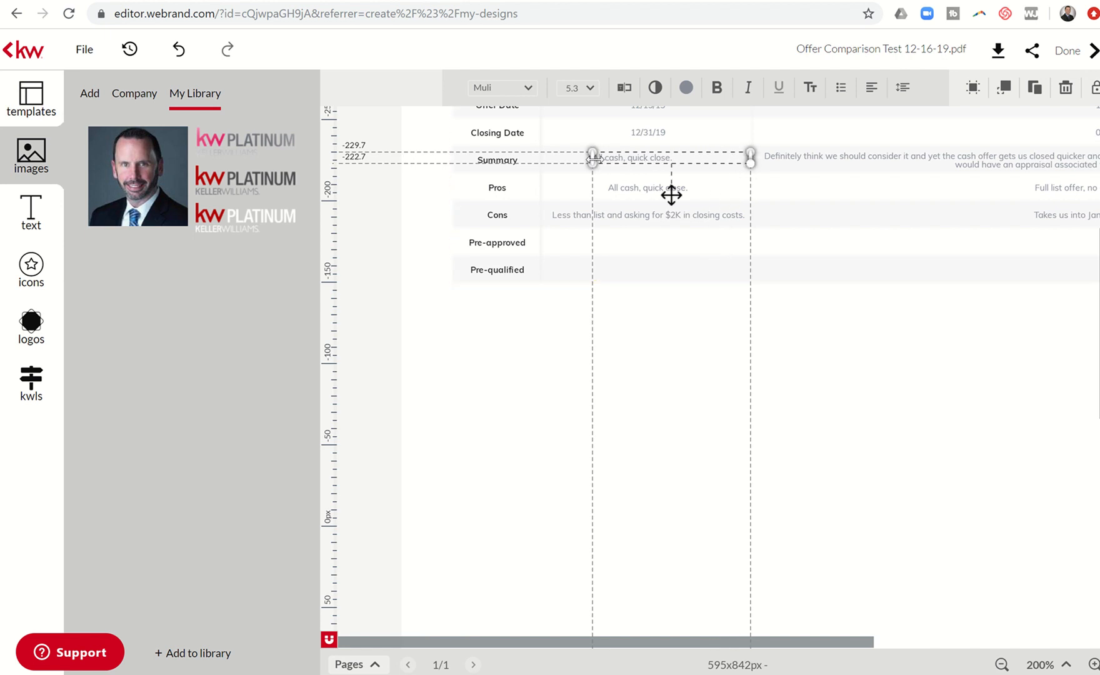
left_click_drag(591, 161, 546, 163)
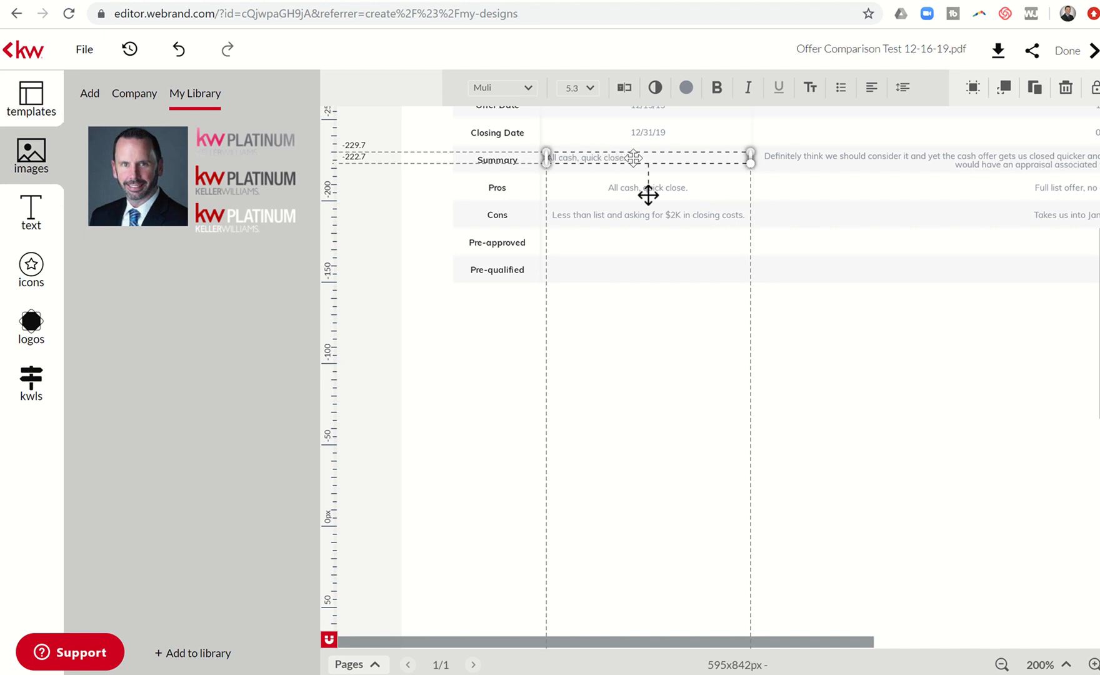
key("Delete")
key("Delete")
key("Delete")
key("Delete")
key("Delete")
key("Delete")
key("Delete")
key("Delete")
key("Delete")
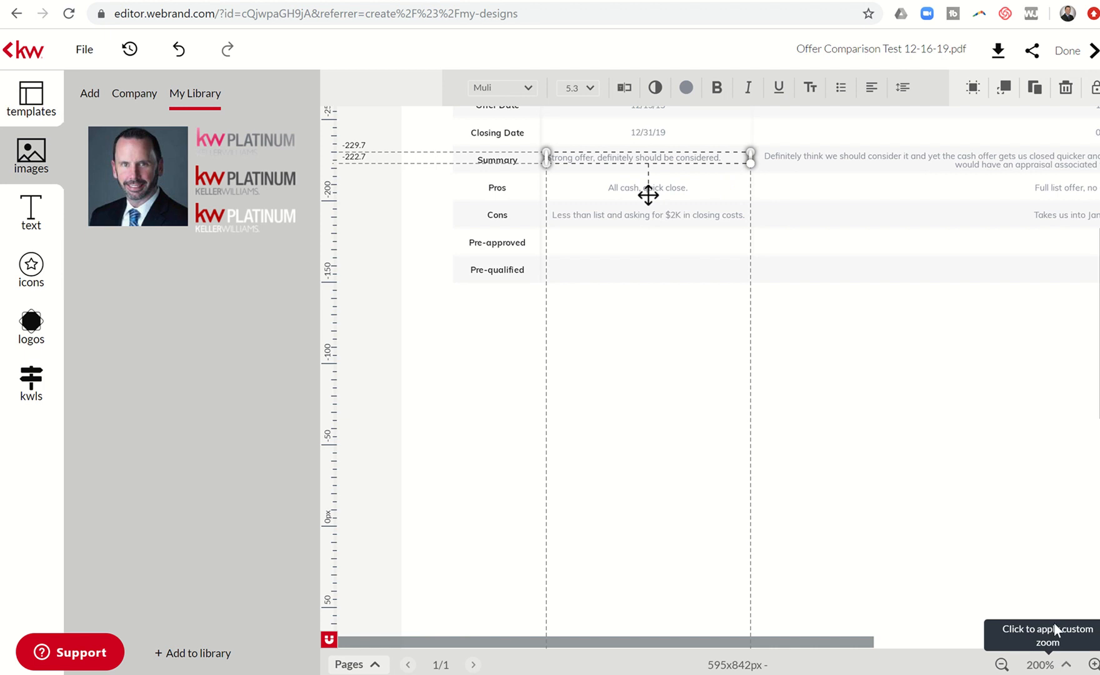
left_click(1045, 569)
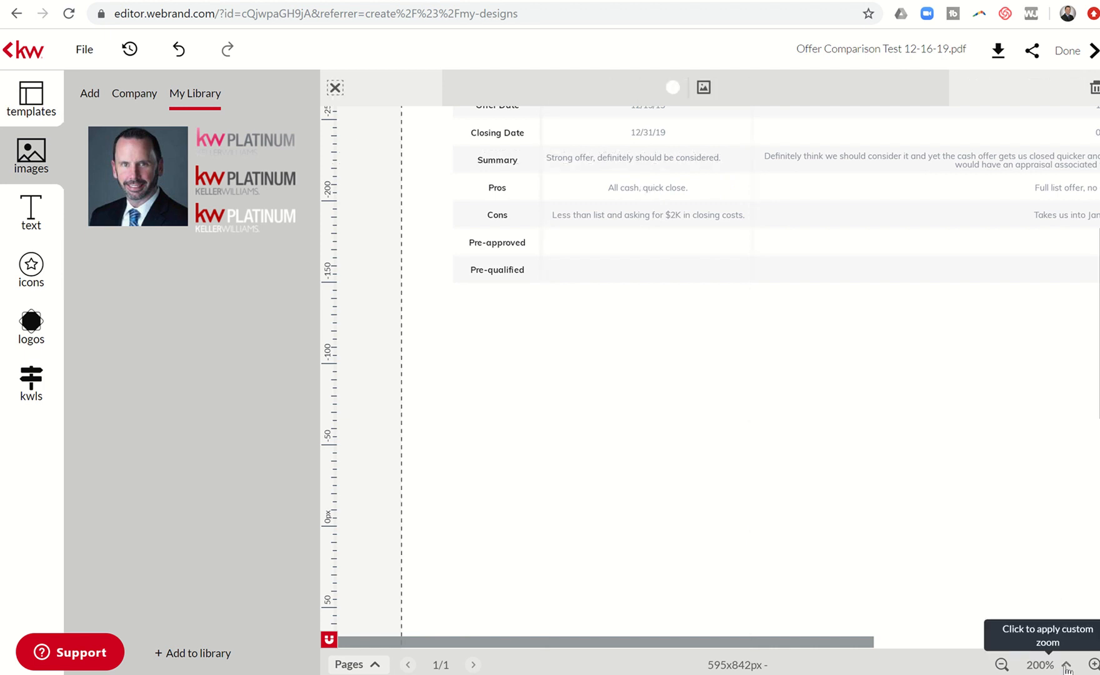
- Center-align the first offer's Summary text "Strong offer, definitely should be considered."
left_click(1001, 665)
left_click(1000, 665)
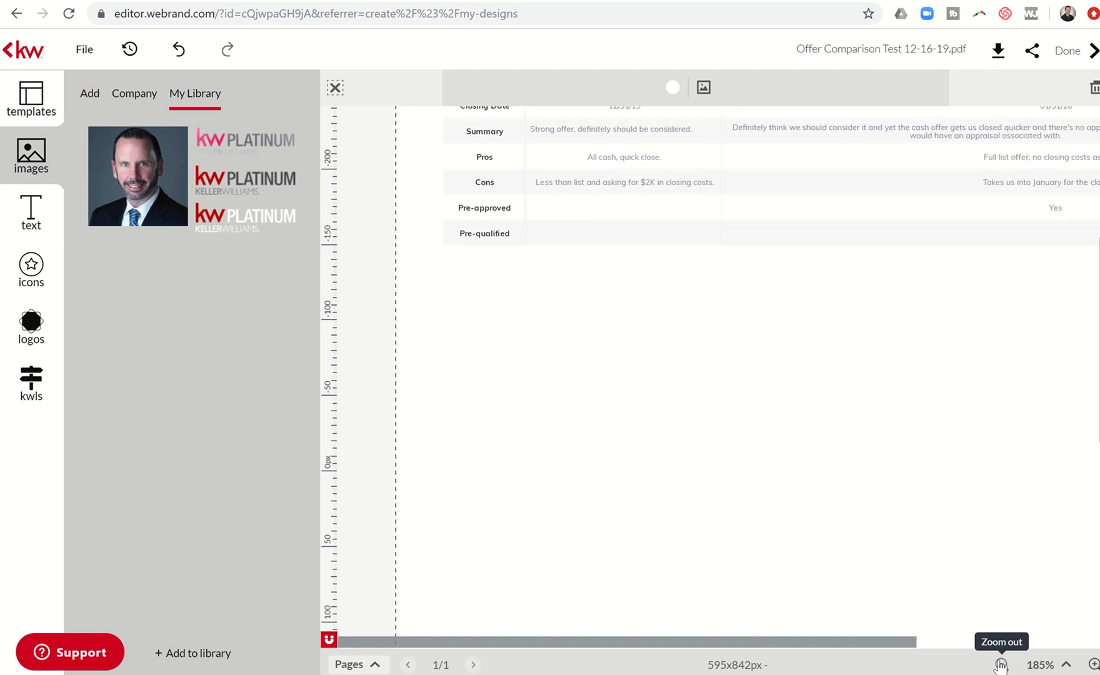
scroll(909, 425, "up", 3)
scroll(910, 425, "up", 2)
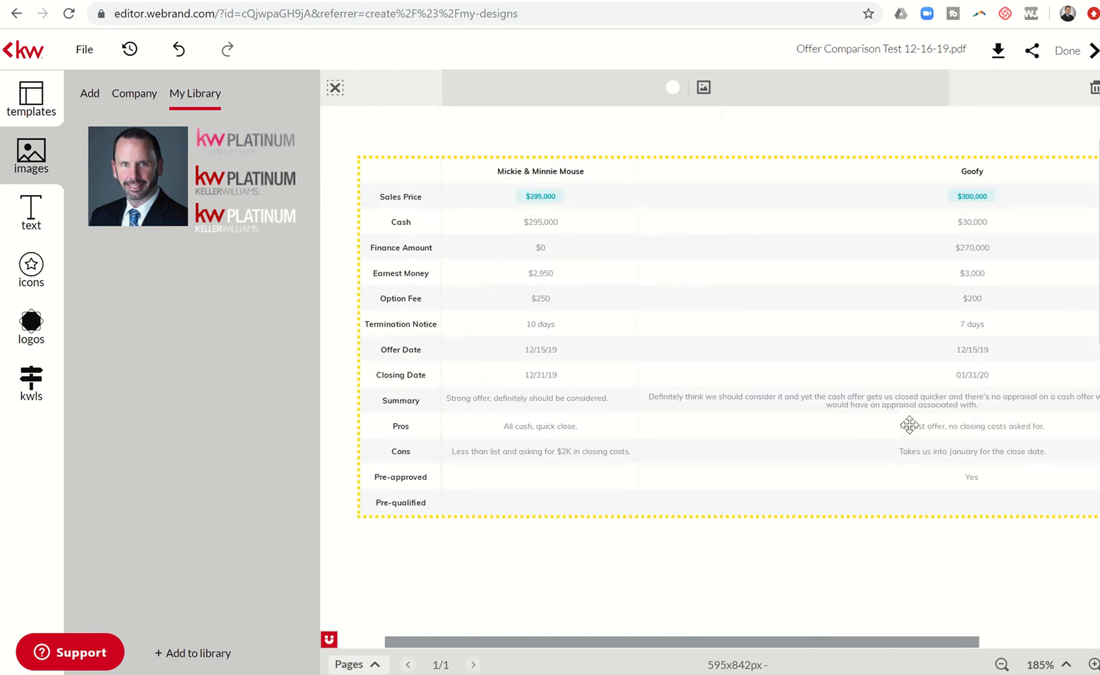
left_click(565, 474)
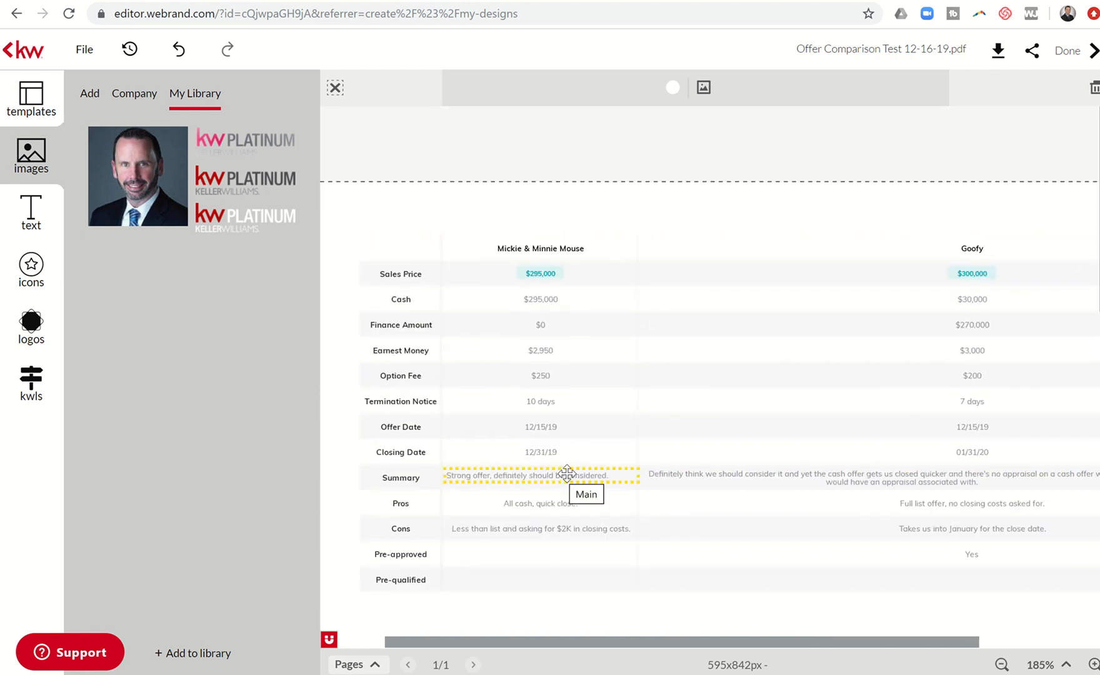
left_click(566, 473)
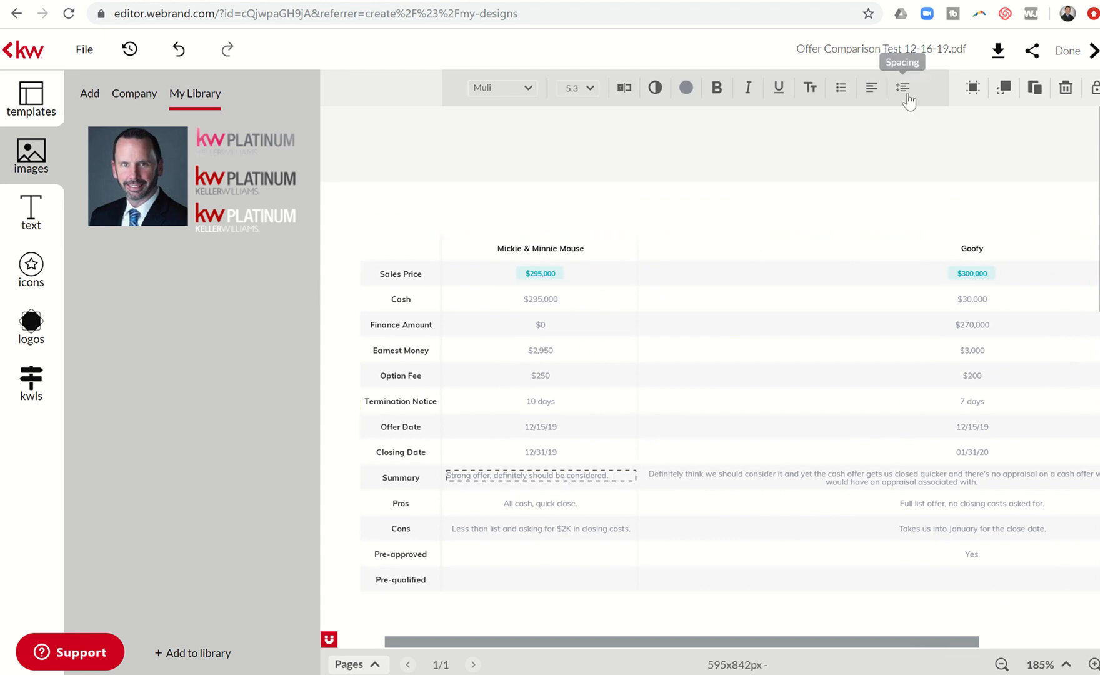
left_click(871, 93)
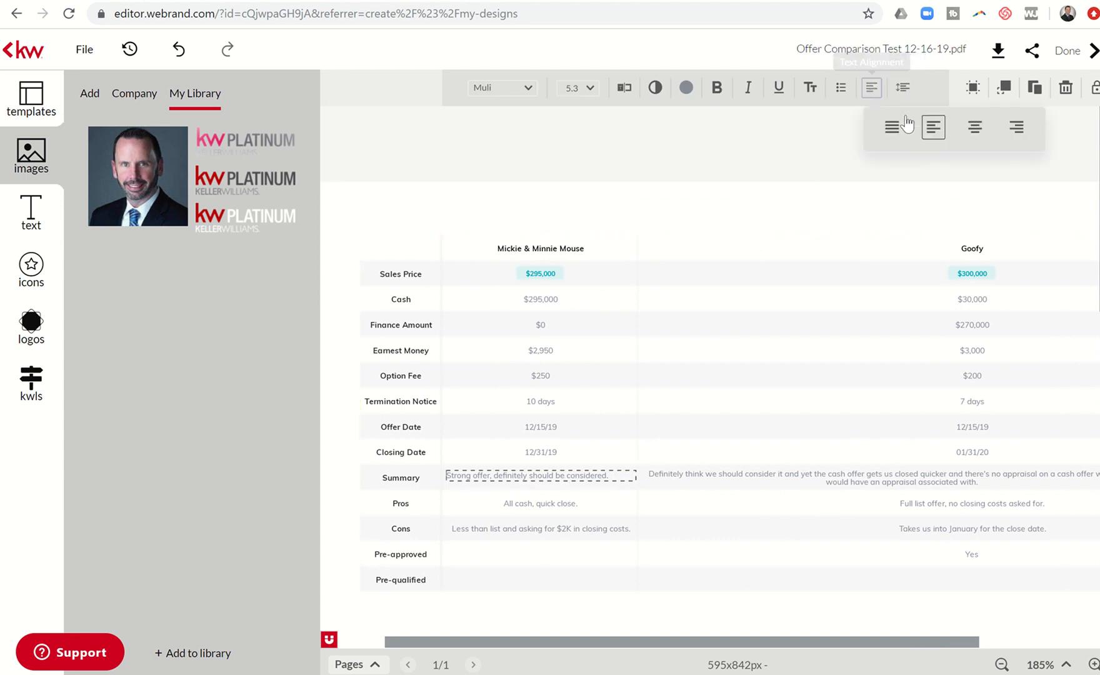
left_click(974, 127)
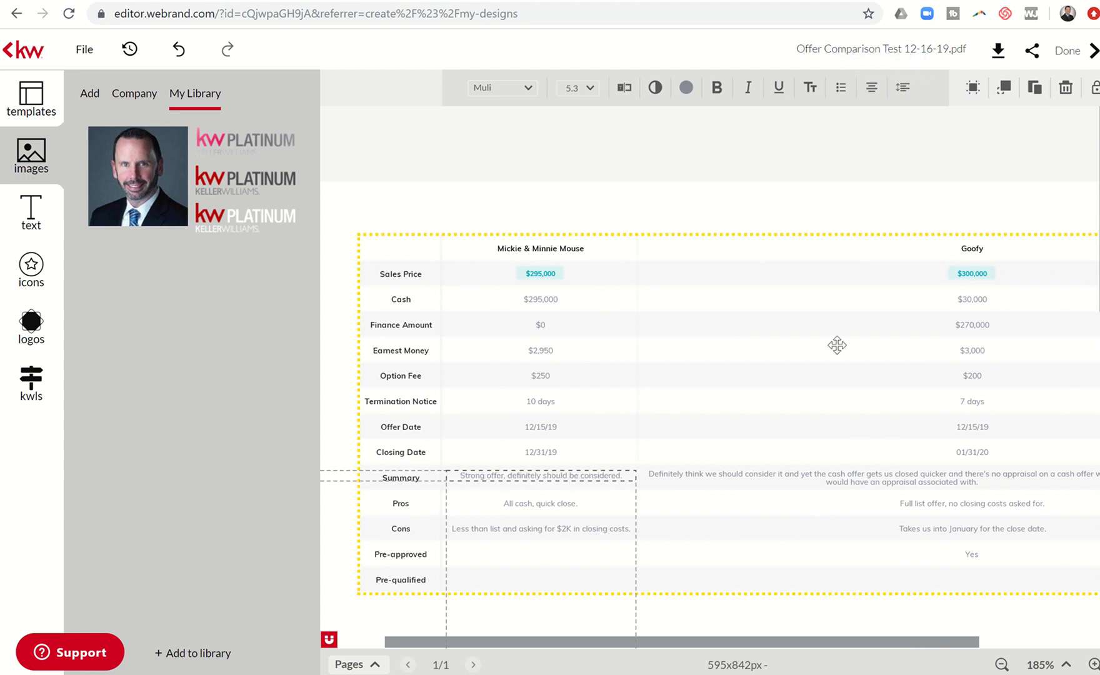
left_click(785, 481)
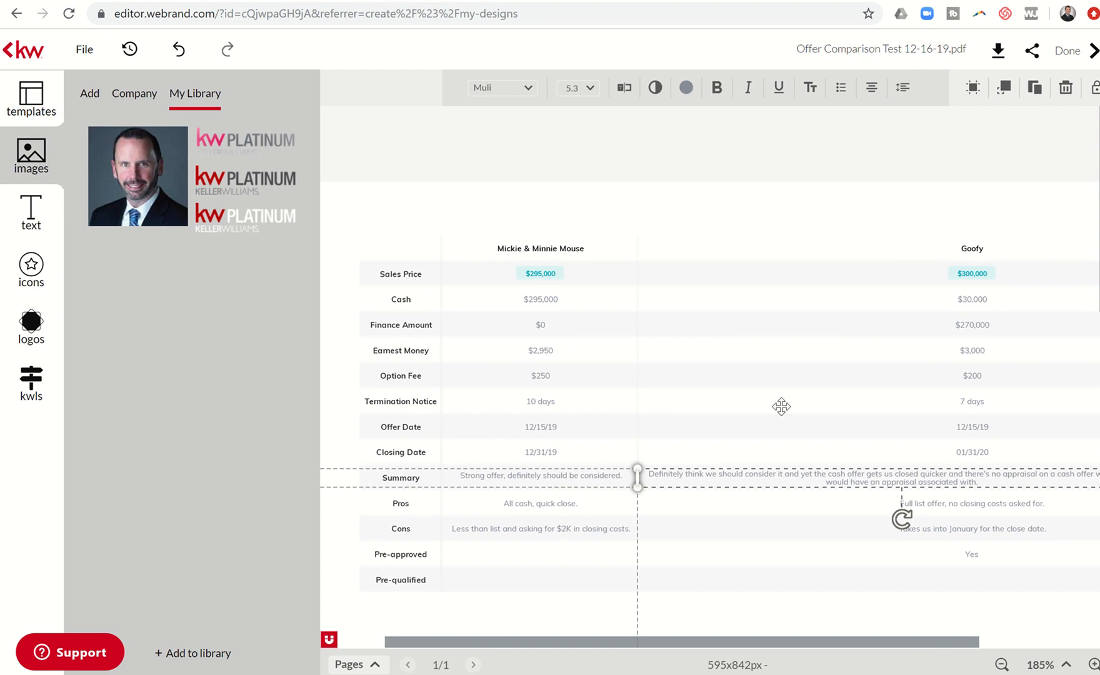
left_click(768, 222)
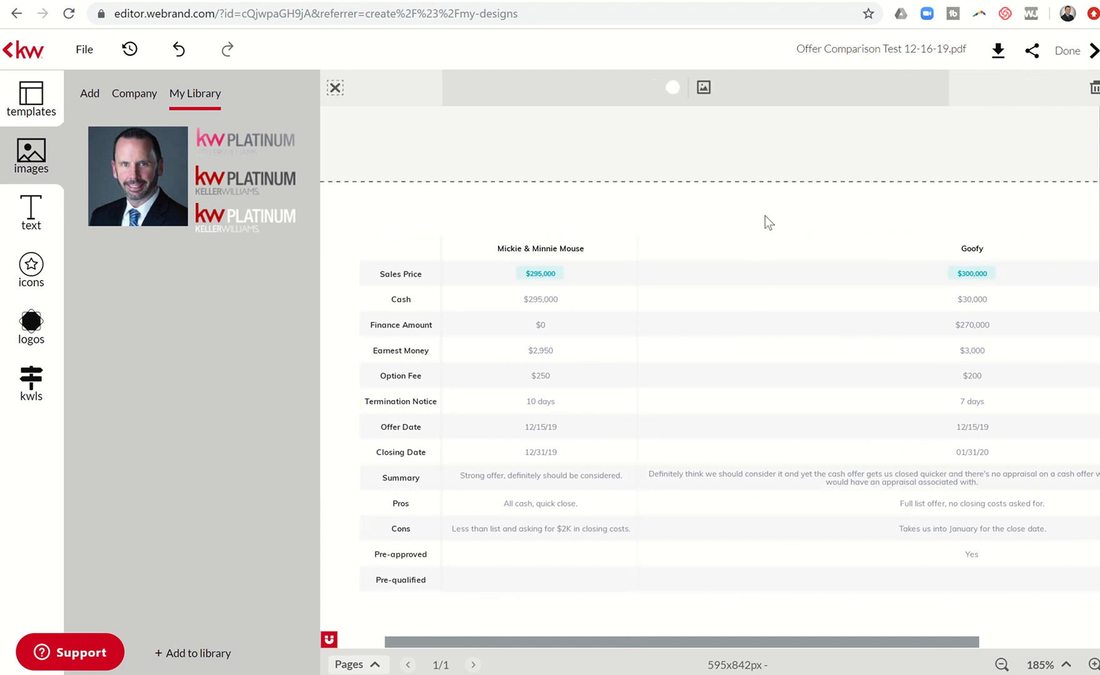
scroll(765, 216, "right", 2)
scroll(765, 216, "down", 2)
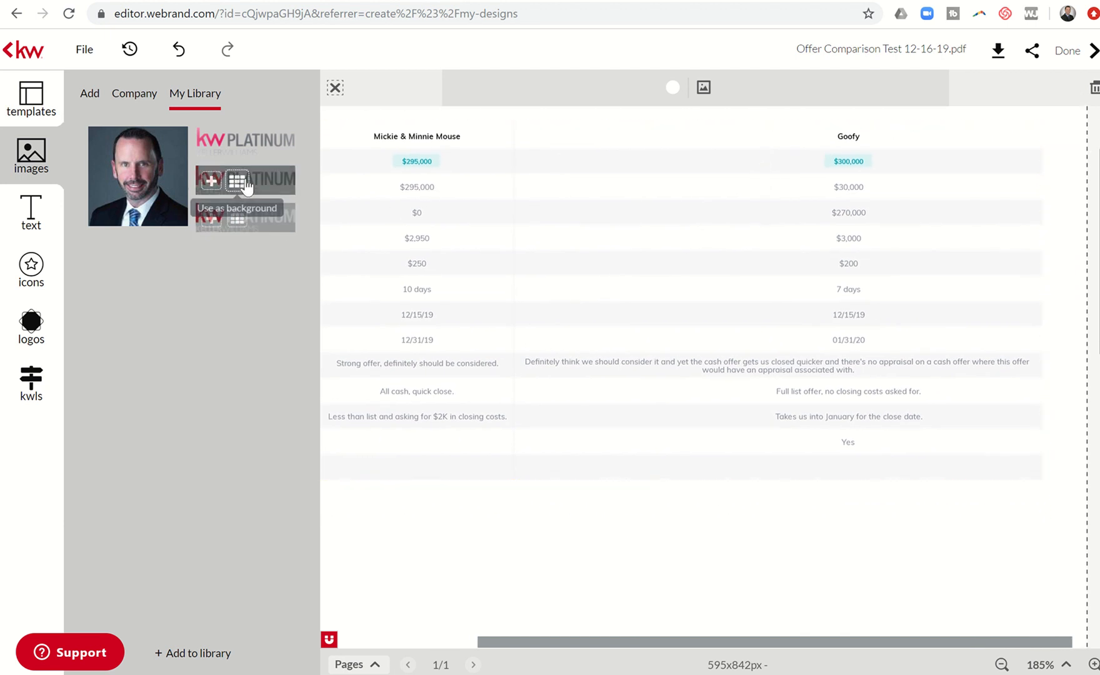
left_click(246, 183)
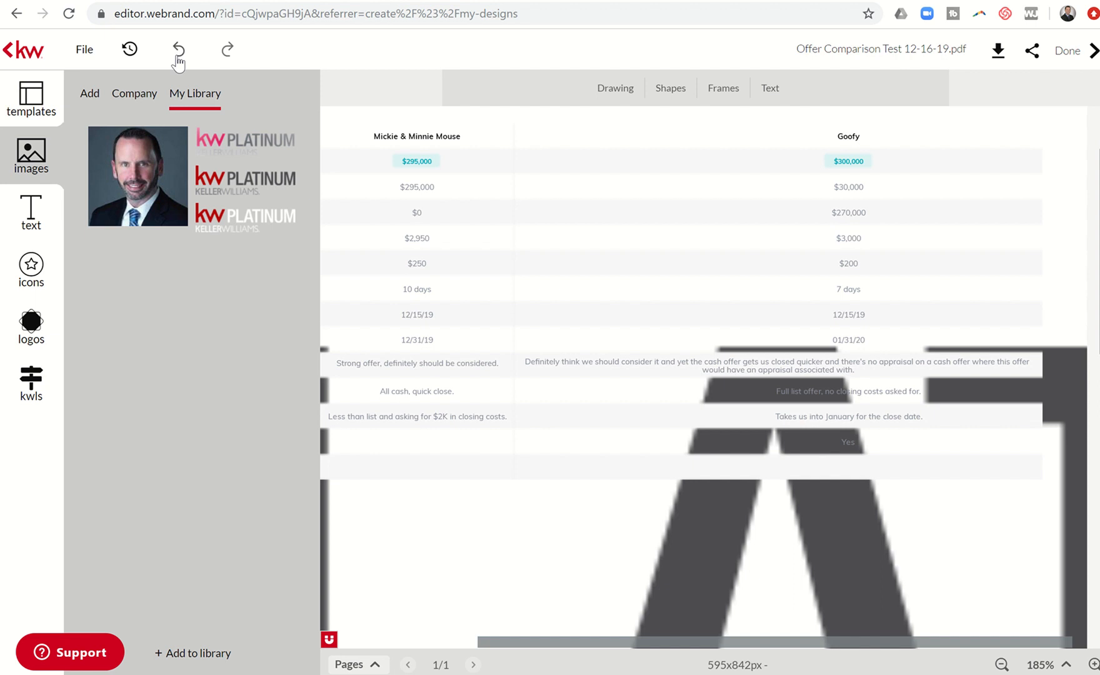
left_click(179, 50)
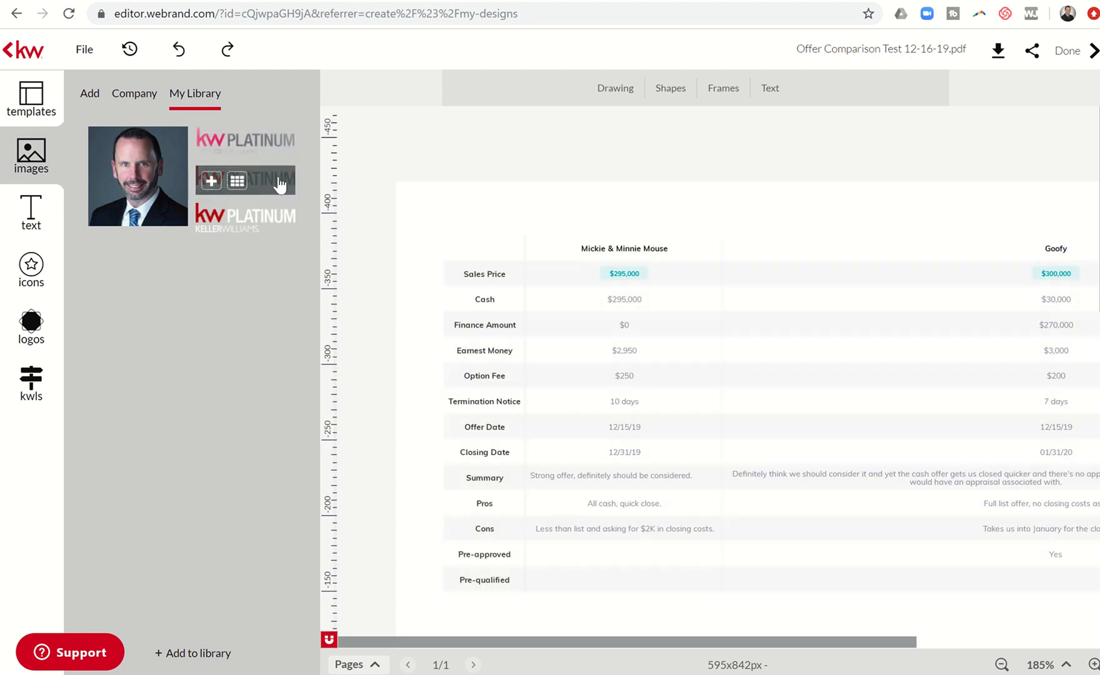
- Insert the red and gray KW Platinum Keller Williams logo from the image library into the design
left_click(280, 180)
scroll(588, 320, "down", 4)
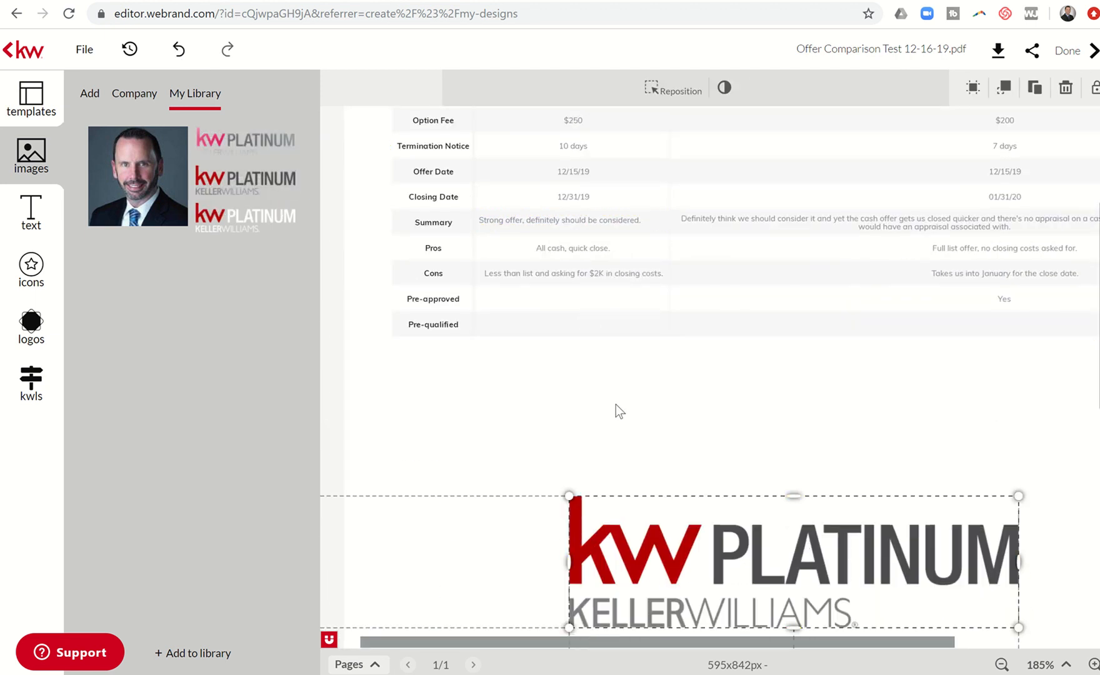
- Shrink the KW Platinum logo proportionally and place it just below the comparison table, aligned with the table's right edge
left_click_drag(568, 493, 859, 583)
scroll(656, 440, "right", 3)
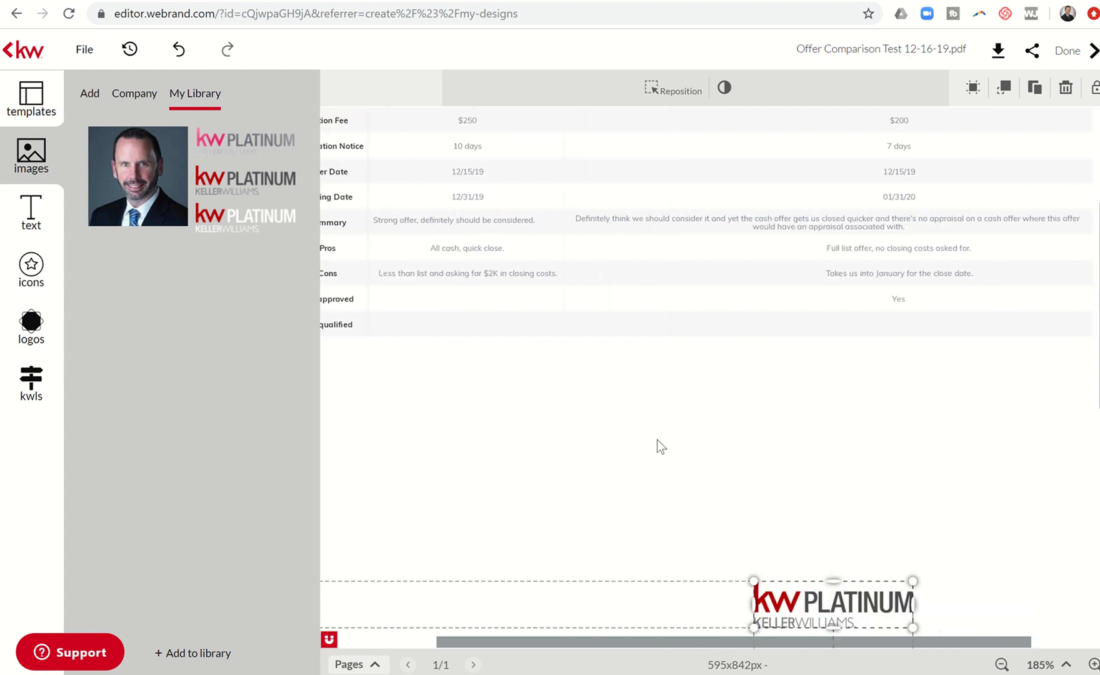
right_click(744, 586)
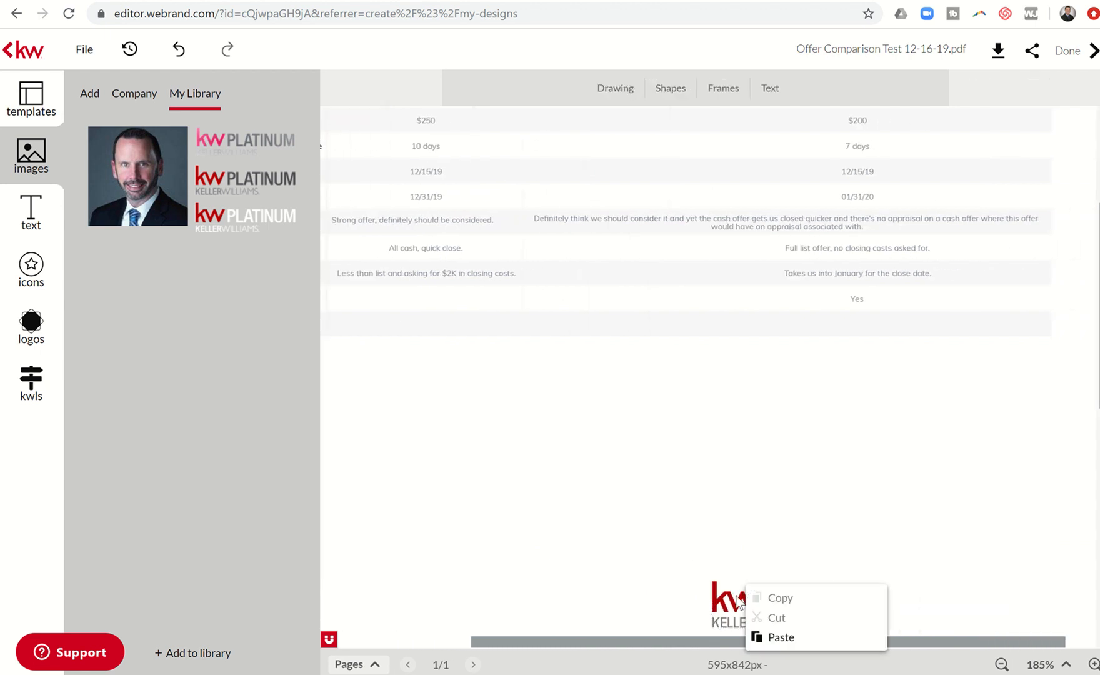
left_click(738, 600)
left_click_drag(736, 594, 913, 363)
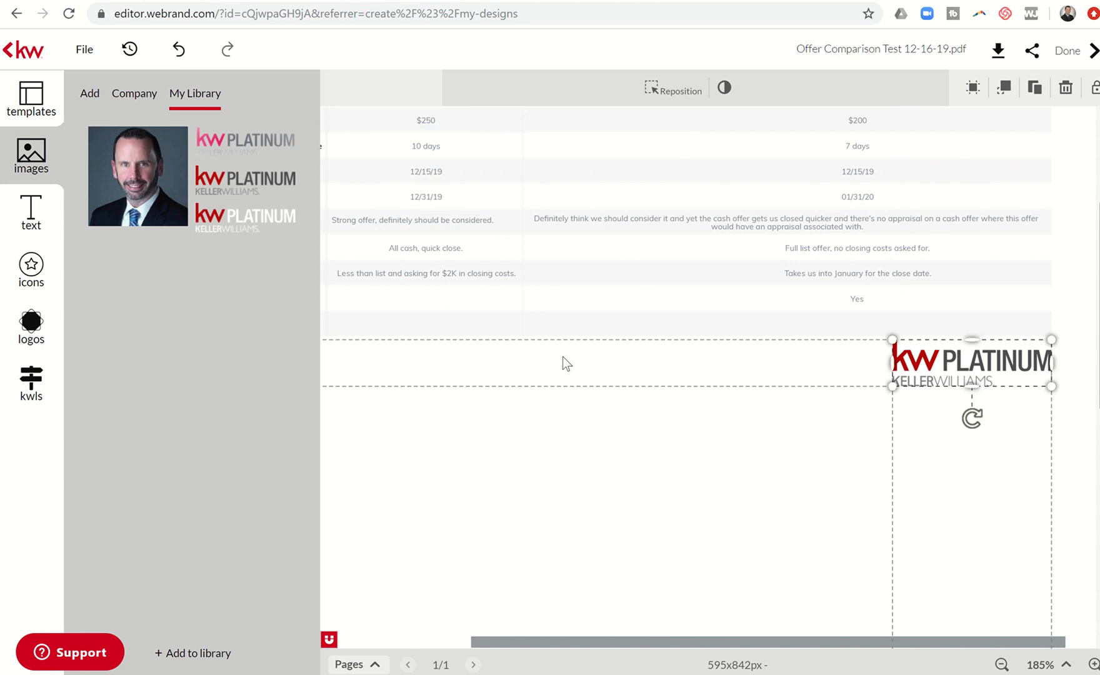
- Insert the Summit Property Group logo from the logo library and position it over the middle of the comparison table
left_click(30, 322)
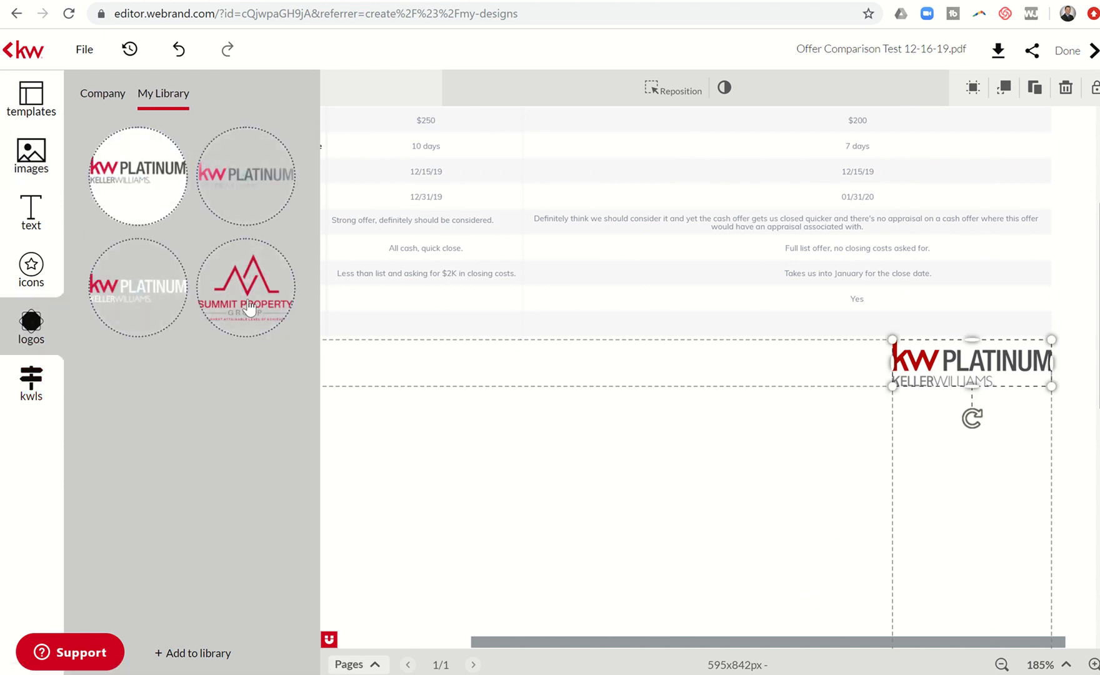
left_click(249, 307)
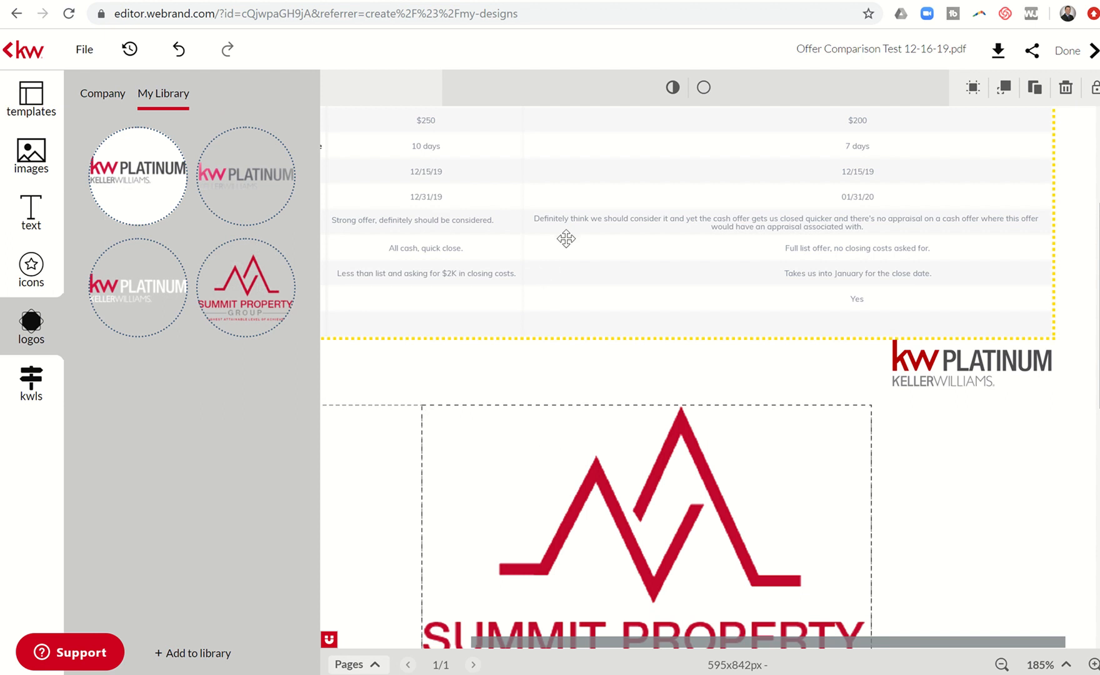
left_click_drag(600, 474, 608, 122)
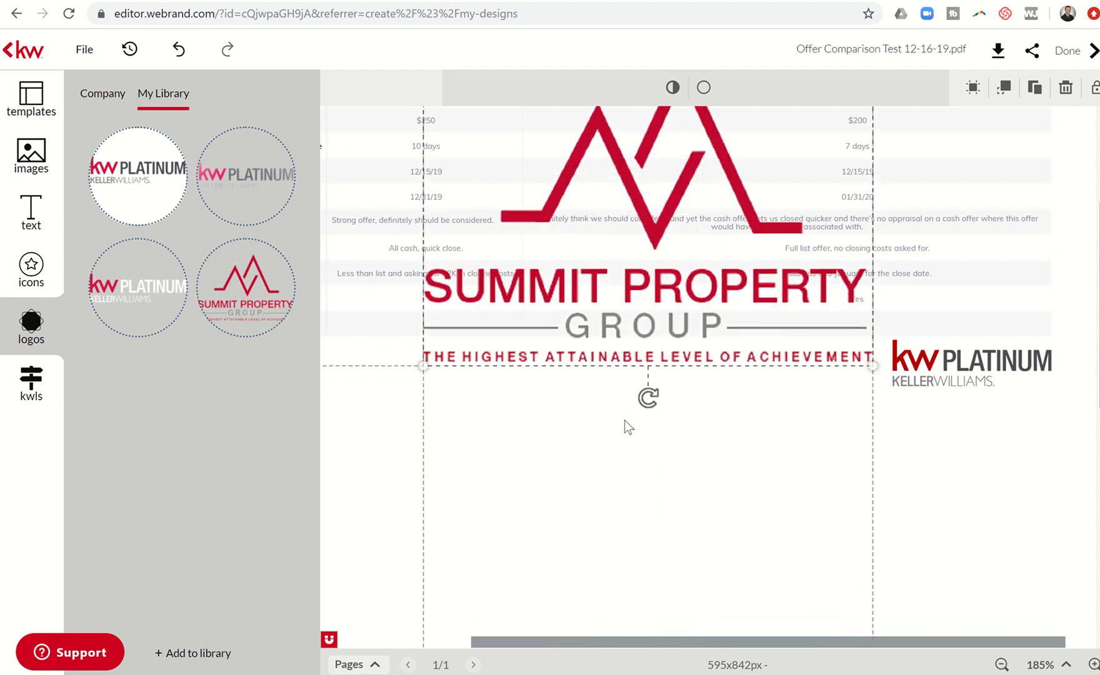
scroll(625, 420, "up", 4)
left_click_drag(635, 370, 646, 336)
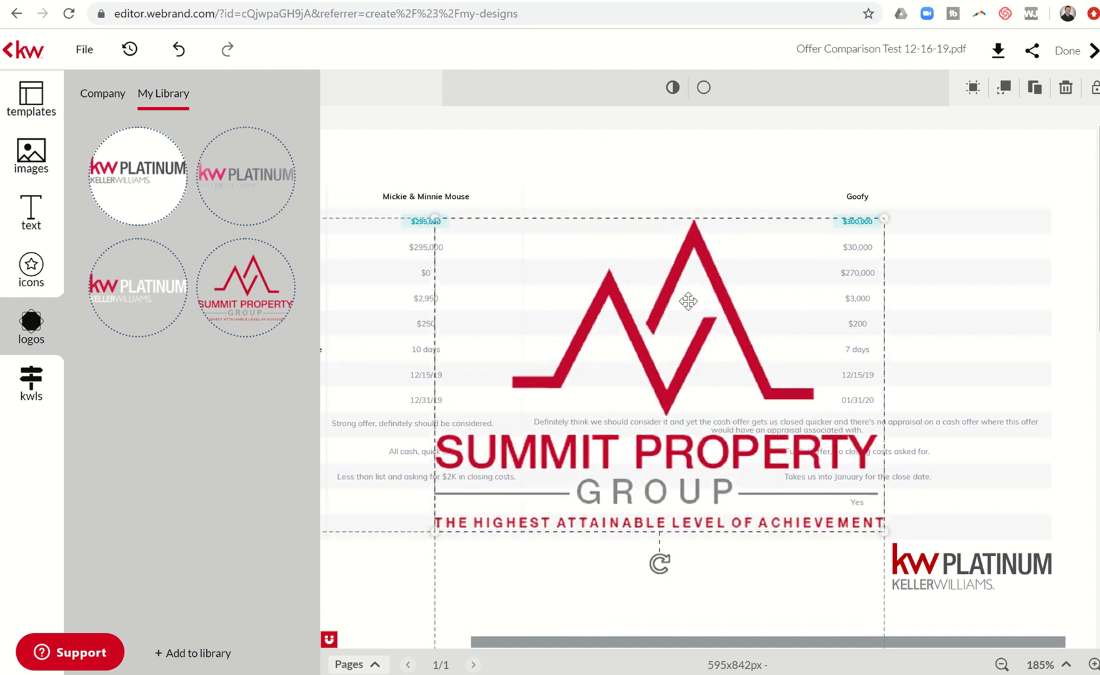
- Fade the Summit Property Group logo into a watermark by setting its opacity to 14, and deselect it
left_click(673, 89)
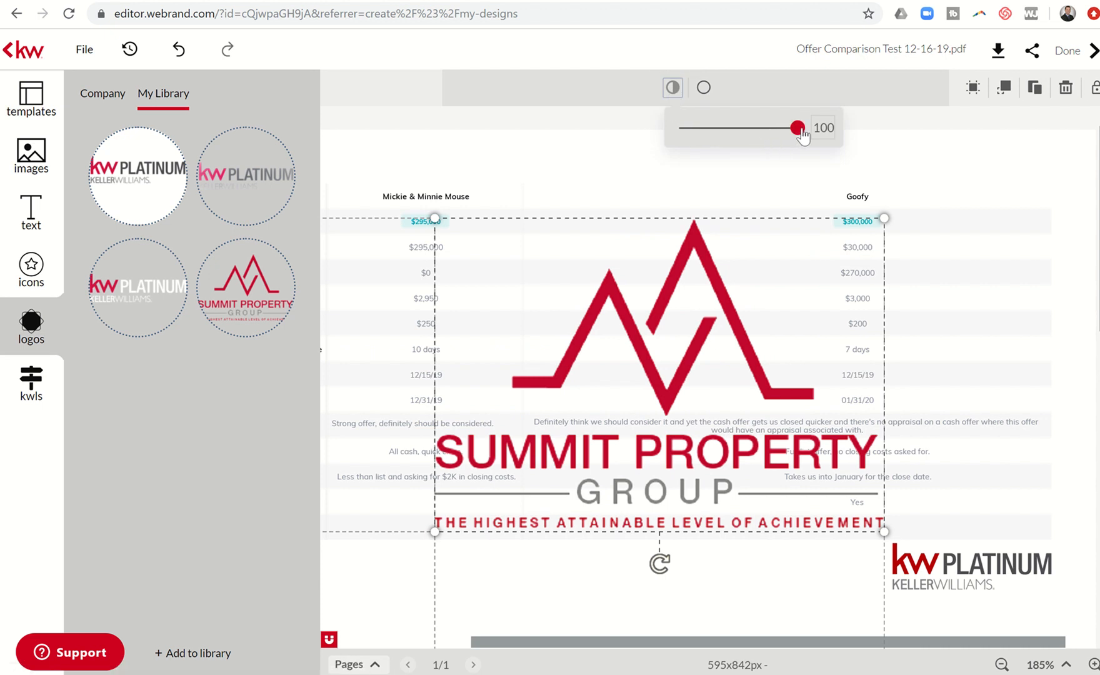
left_click_drag(801, 137, 702, 140)
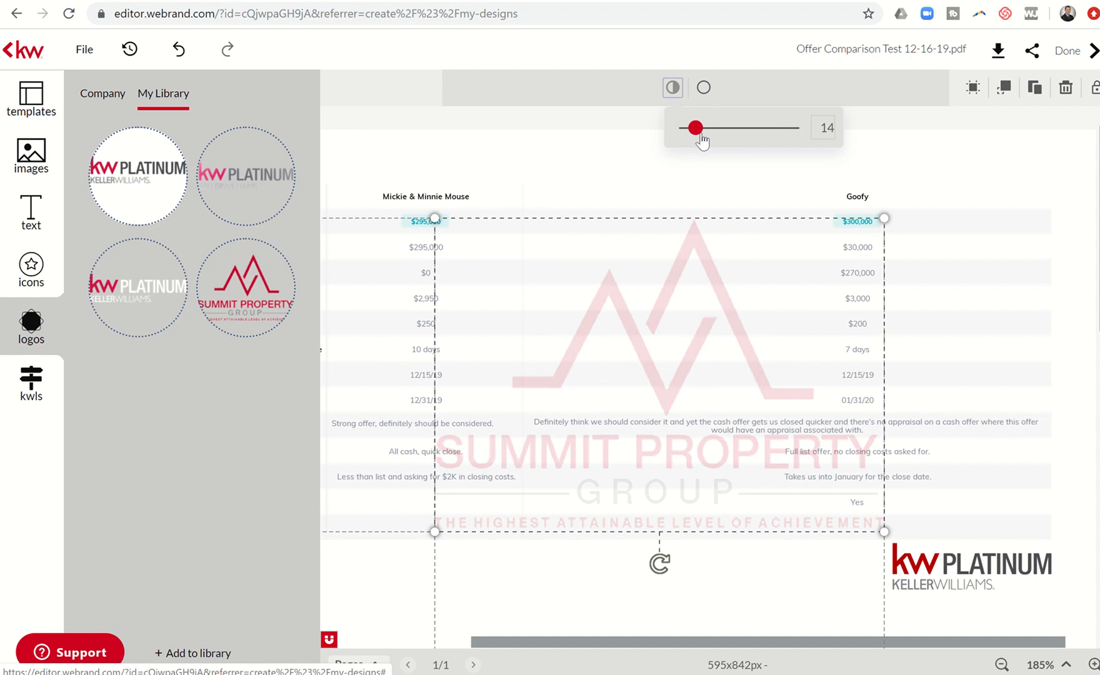
left_click(610, 183)
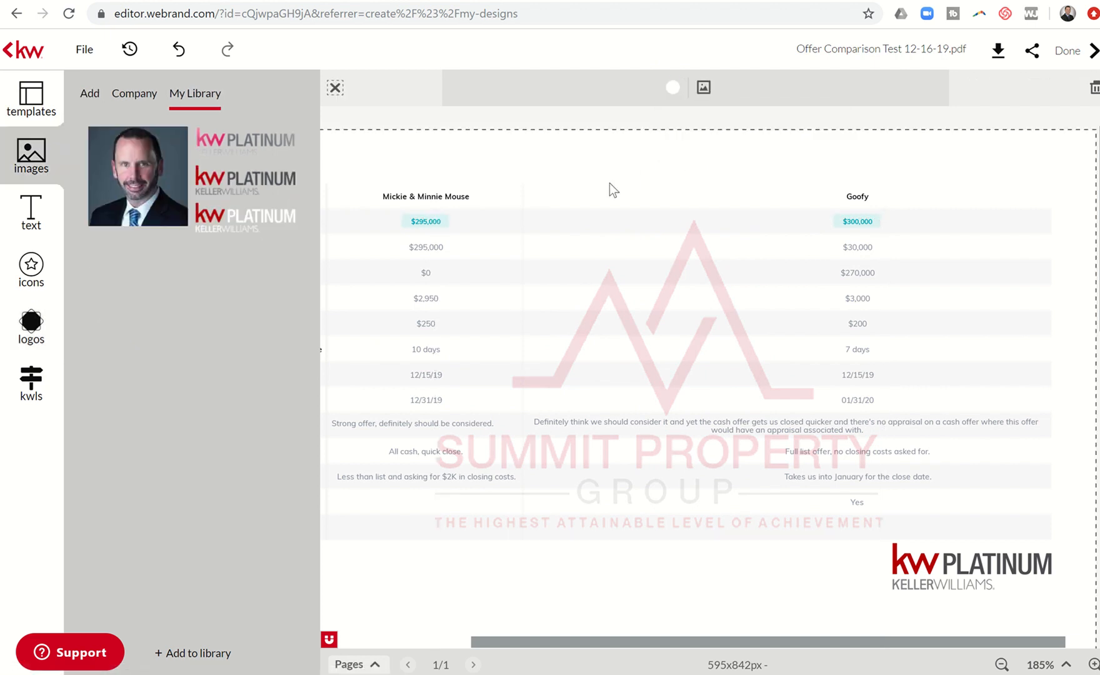
- Review the branded offer comparison across its full width, checking both offers' rows, the watermark and the logo
left_click(580, 233)
scroll(580, 232, "left", 3)
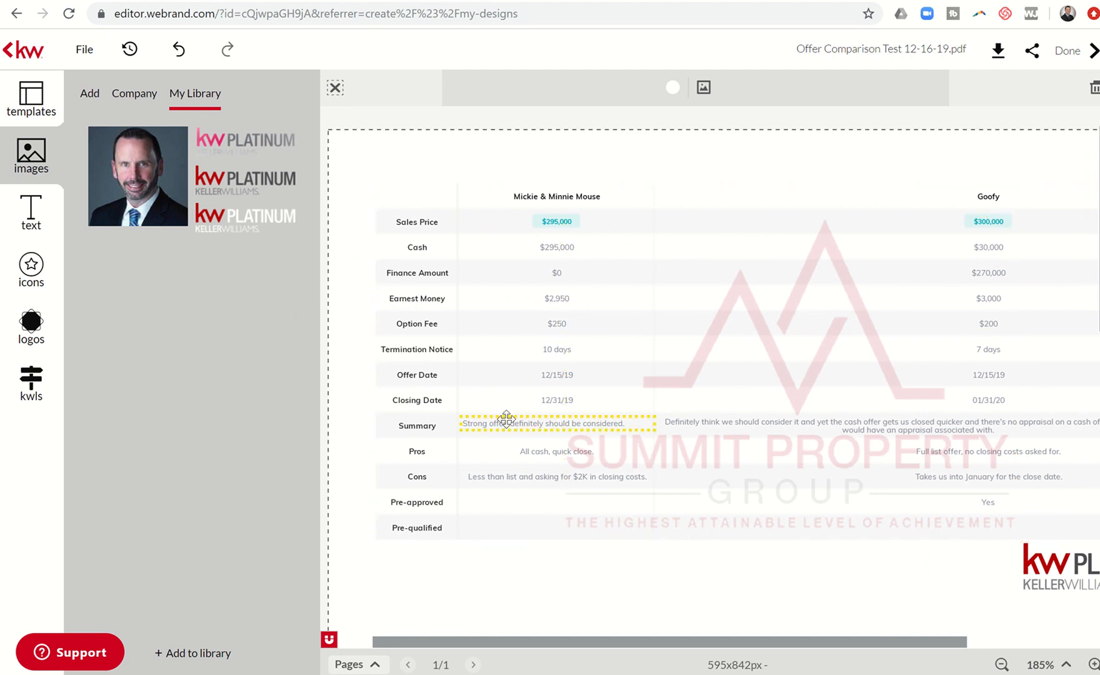
left_click(464, 149)
left_click(602, 121)
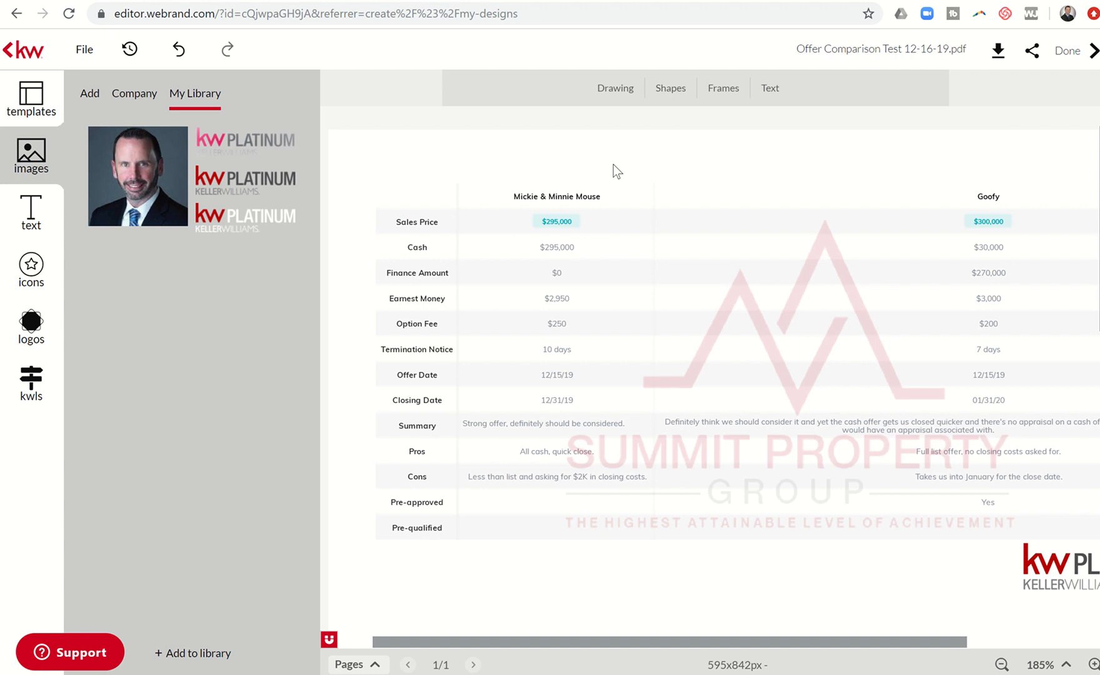
scroll(543, 156, "right", 3)
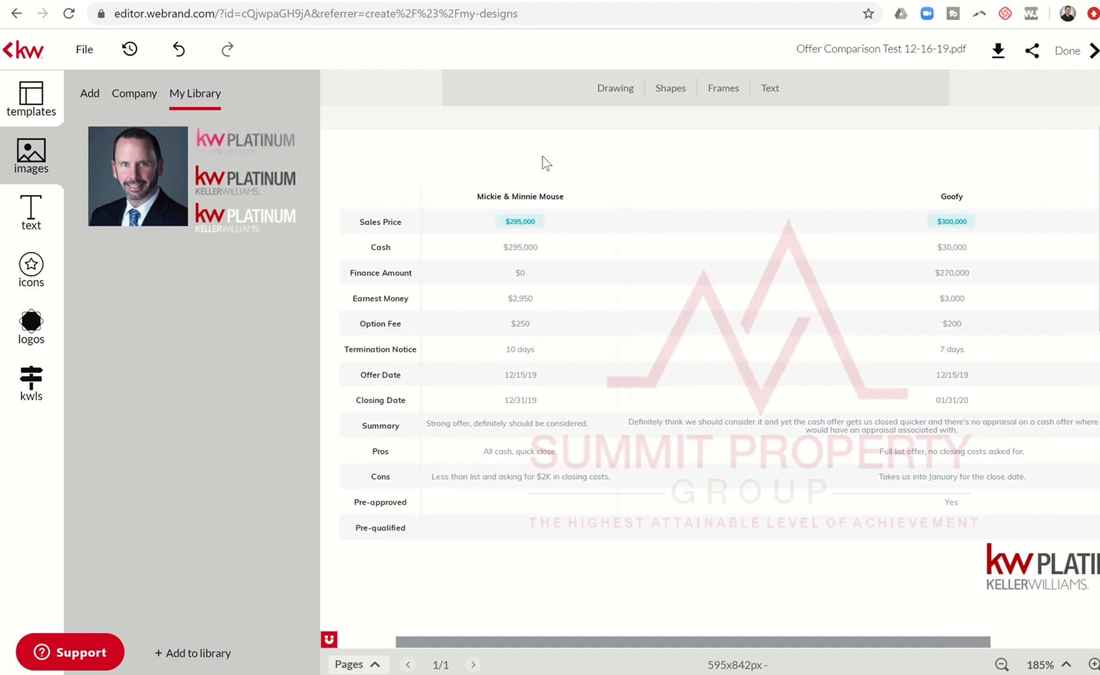
scroll(542, 156, "right", 3)
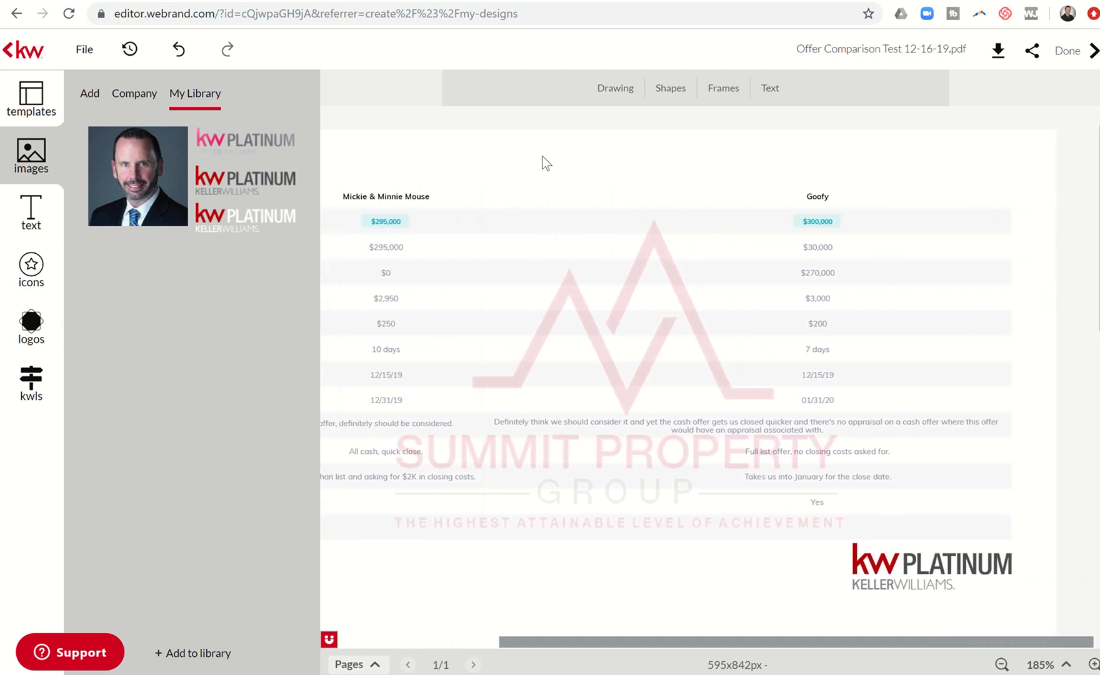
scroll(543, 156, "left", 5)
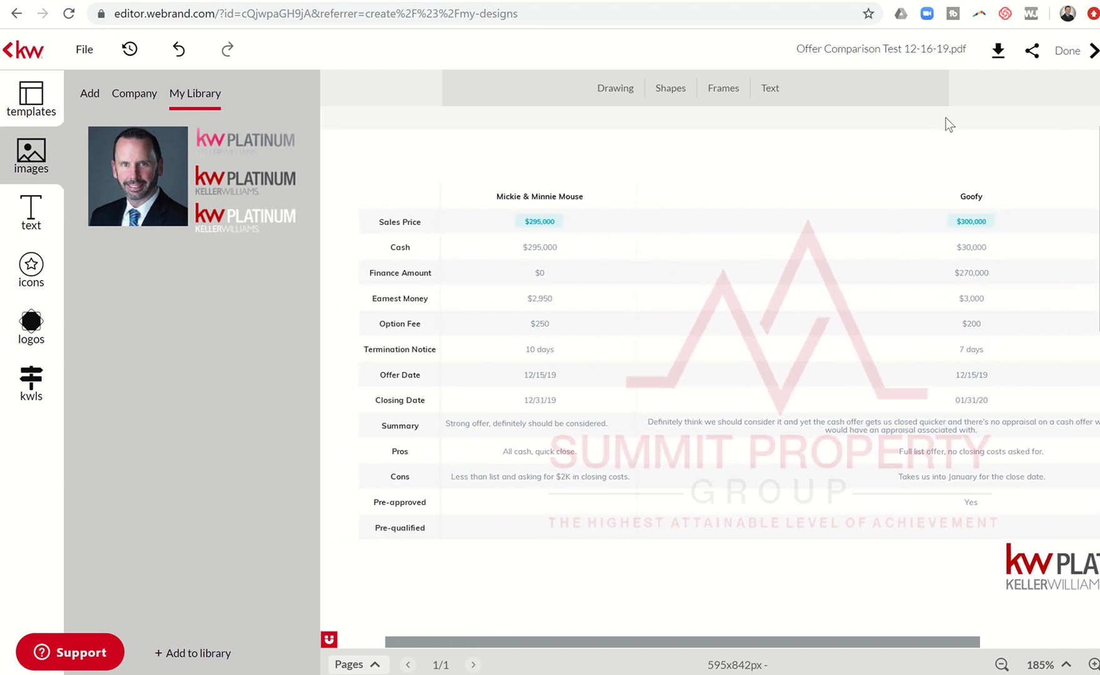
- Download all designs as a PDF in high resolution print quality and open the downloaded file
left_click(973, 61)
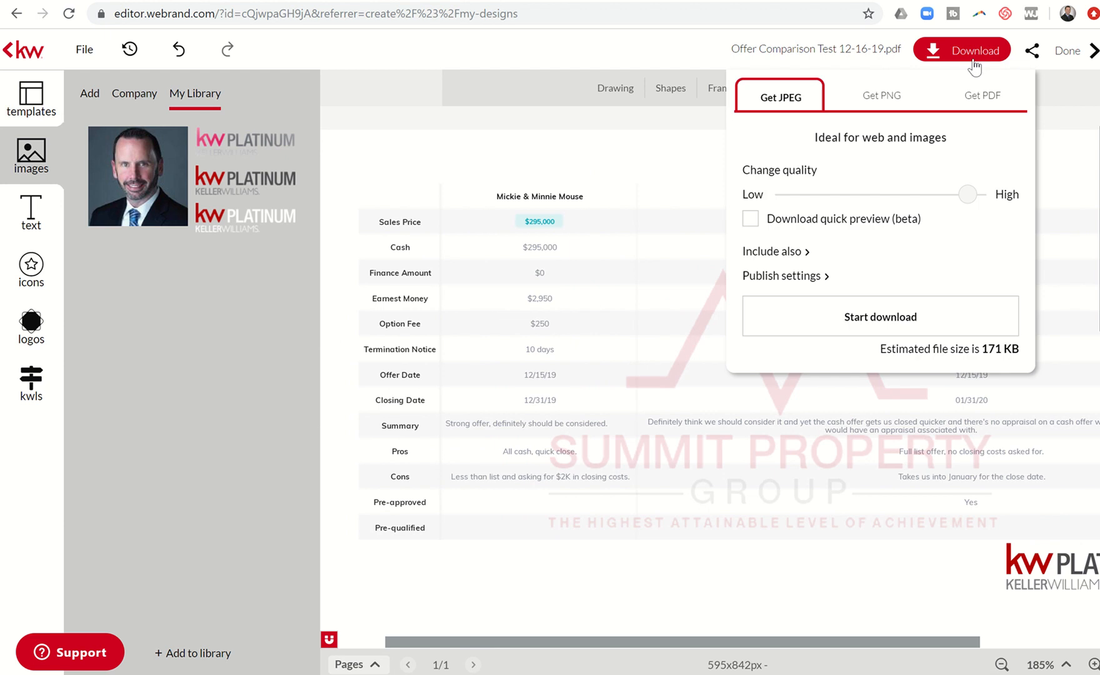
left_click(976, 99)
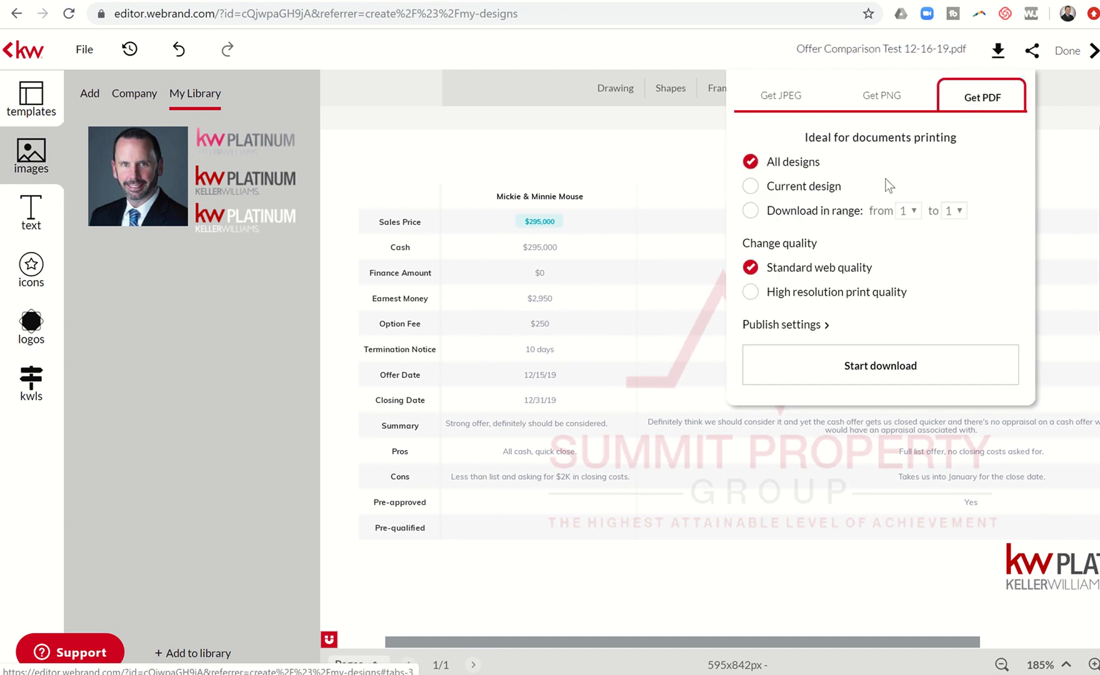
left_click(751, 292)
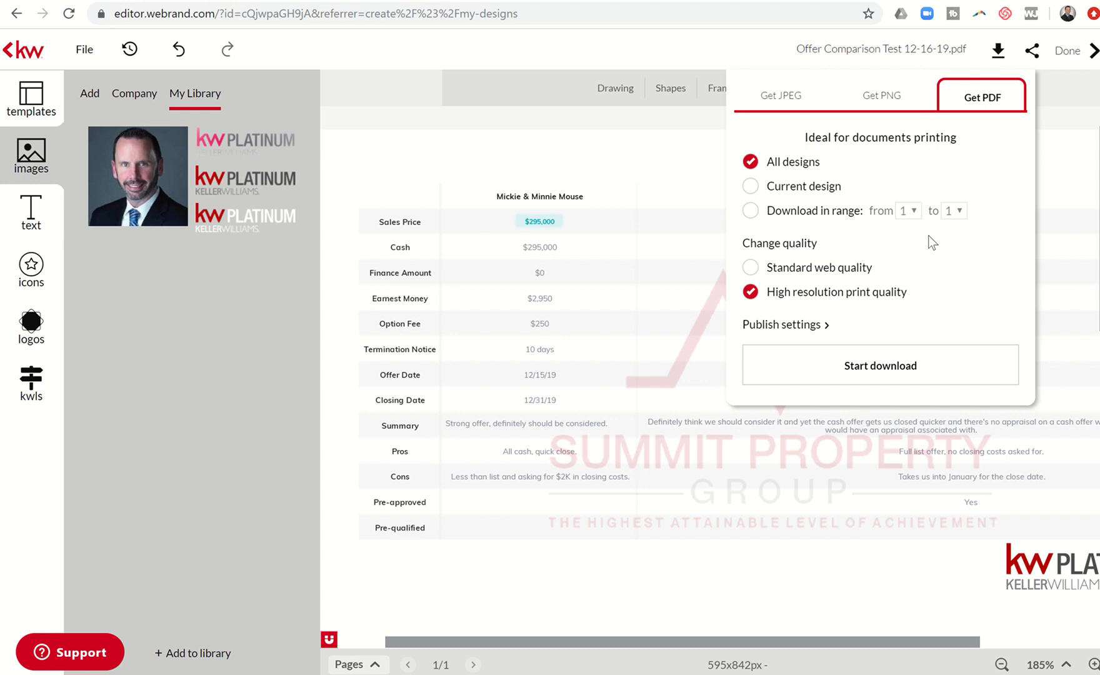
left_click(842, 375)
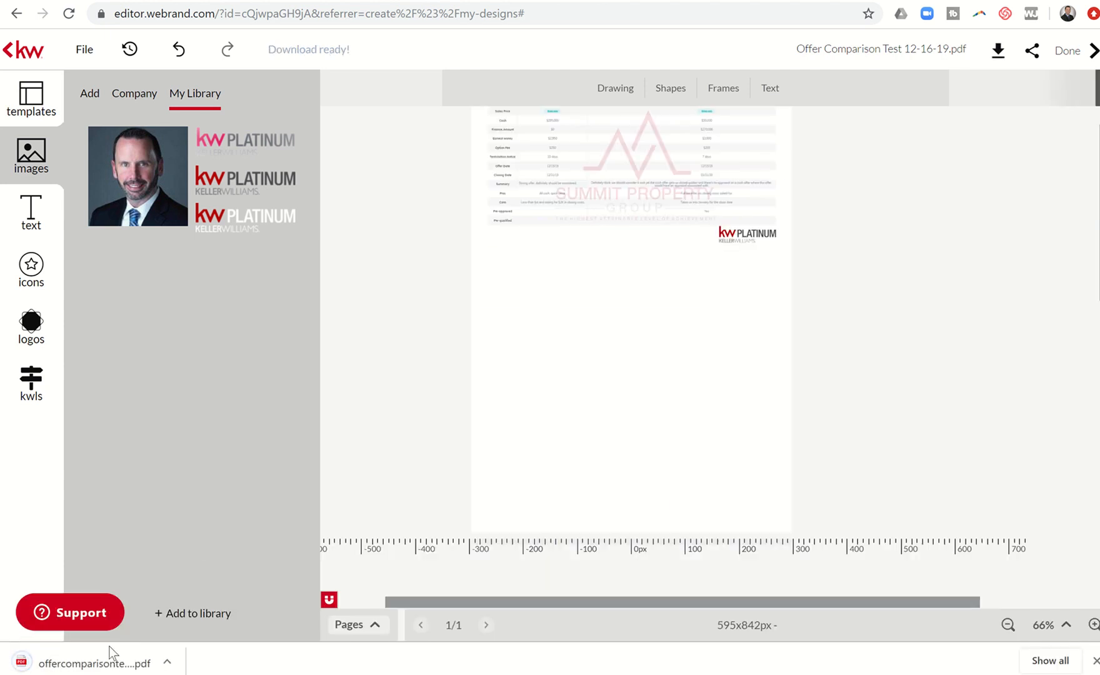
left_click(87, 665)
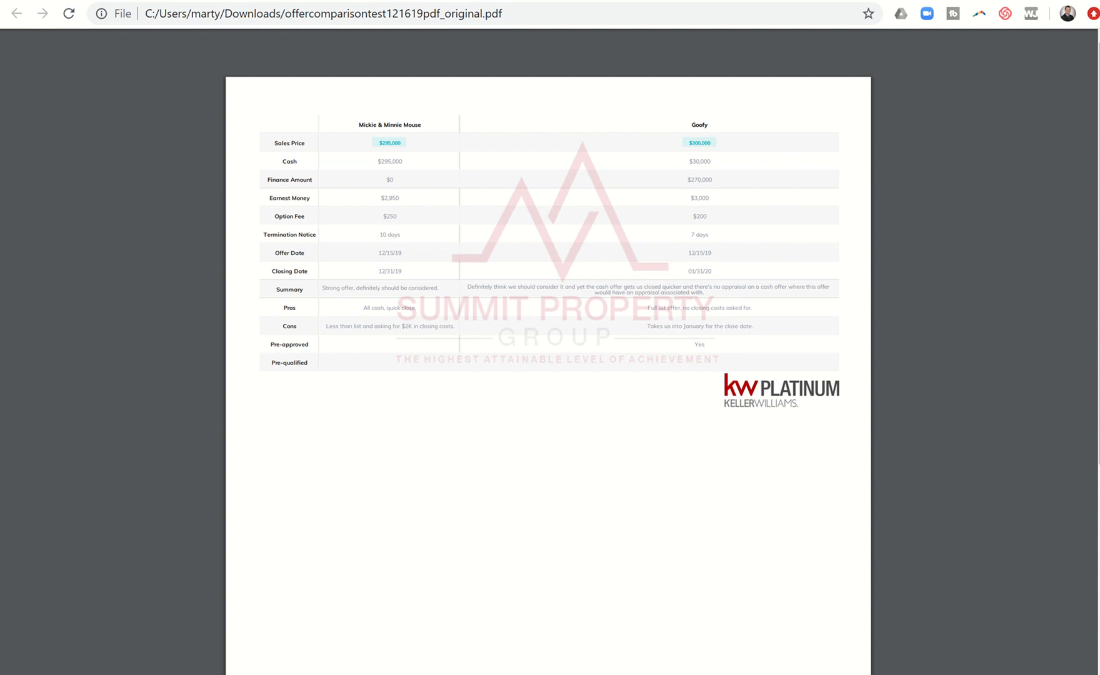
- Open the original "Offer Comparison Test 12-16-19" PDF from the KWCommand folder in Google Drive using File Explorer
key("super+e")
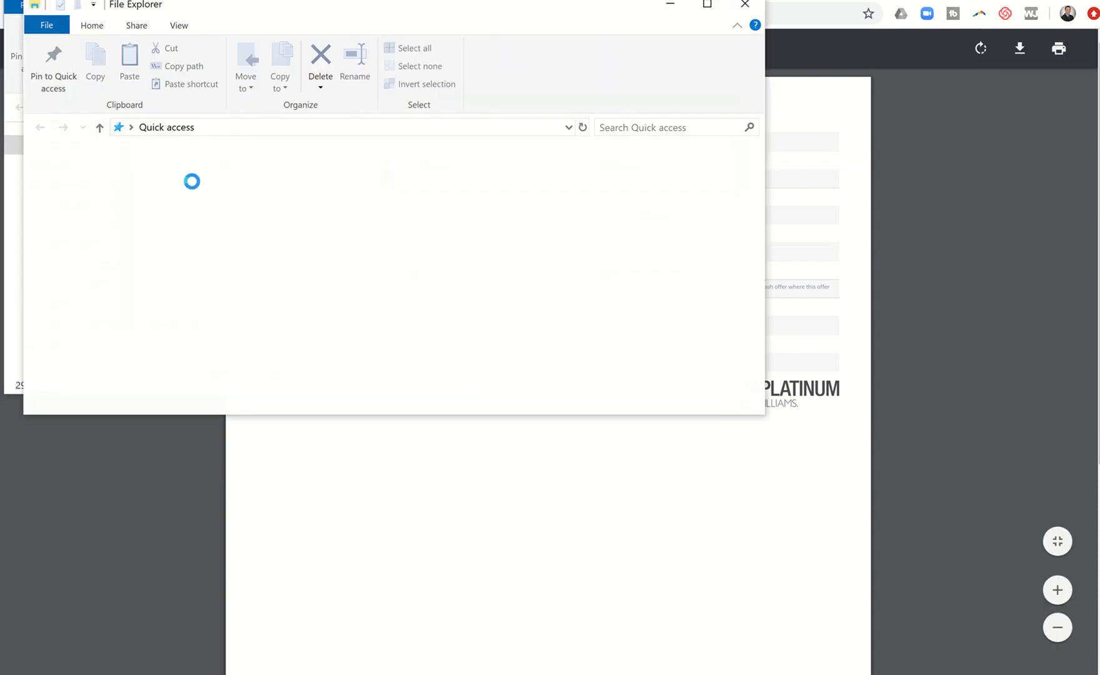
left_click(752, 9)
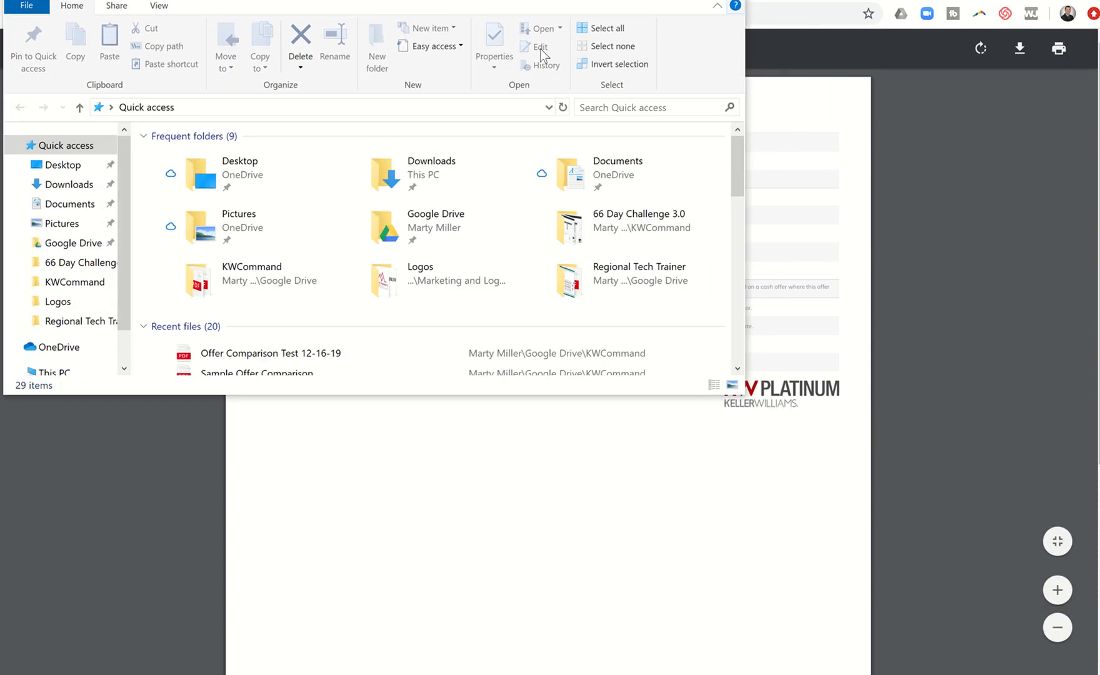
left_click(57, 248)
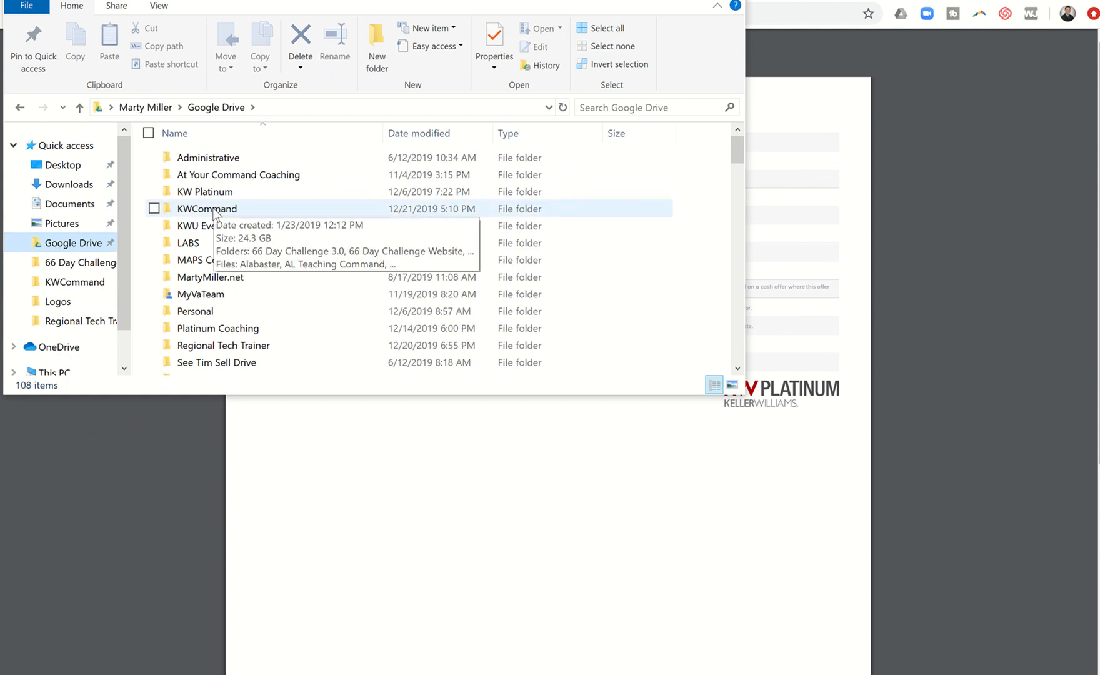
double_click(213, 213)
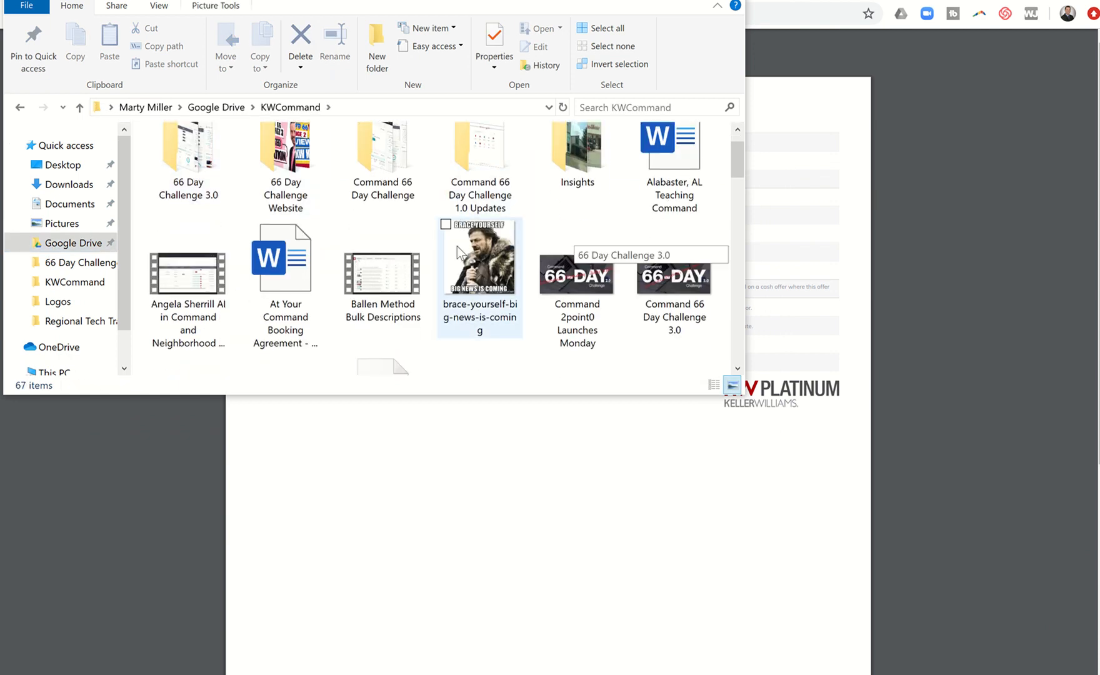
scroll(458, 252, "down", 6)
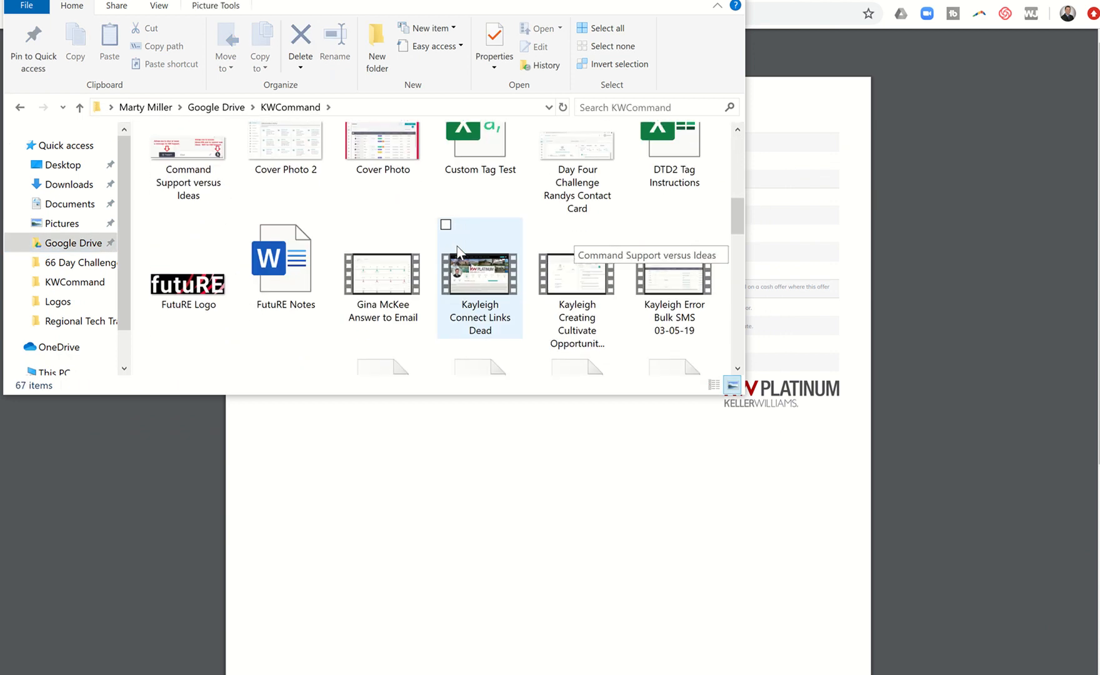
scroll(458, 251, "down", 6)
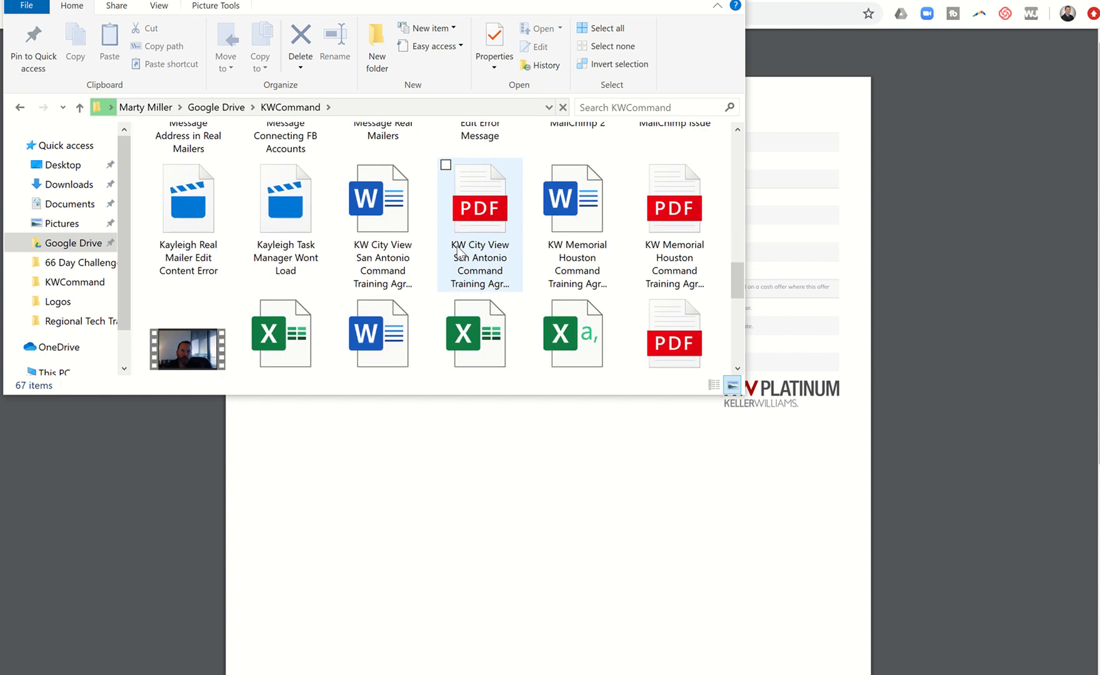
scroll(458, 252, "down", 5)
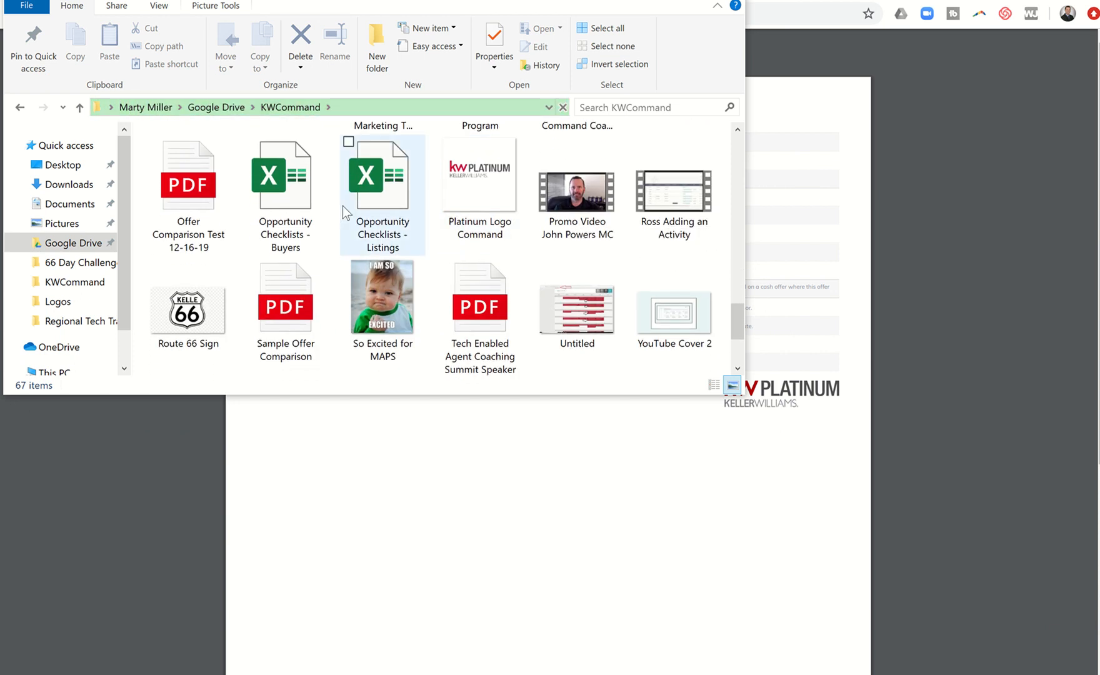
double_click(176, 200)
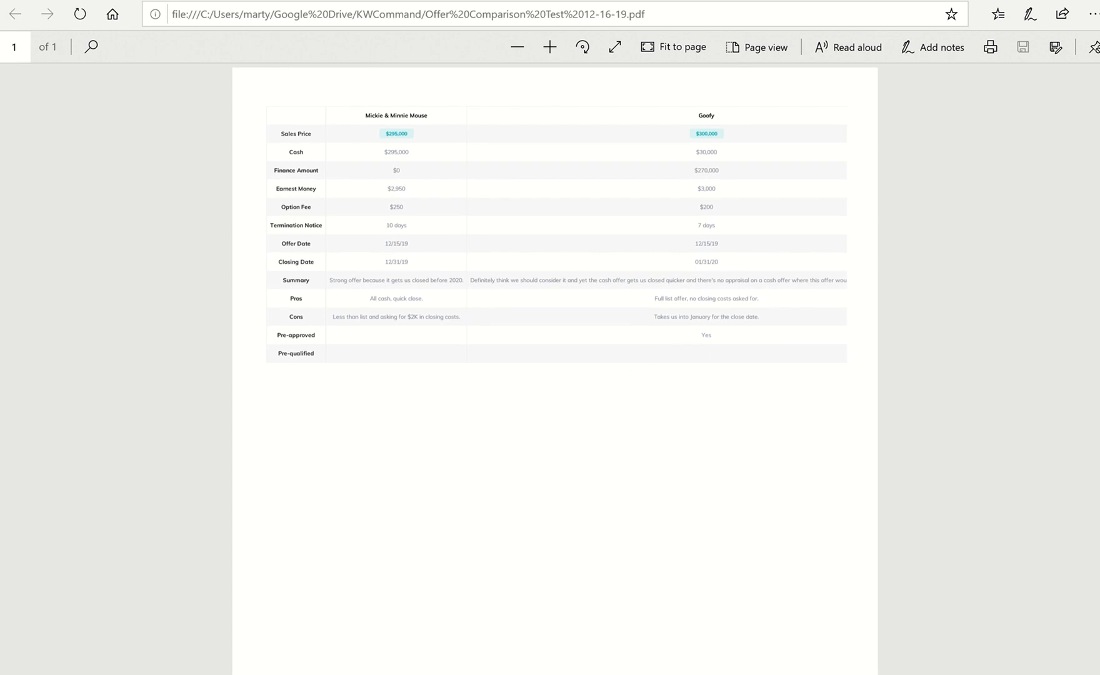
- Switch back to the downloaded PDF to compare it with the original, and return to the design editor
mouse_move(484, 672)
left_click(354, 631)
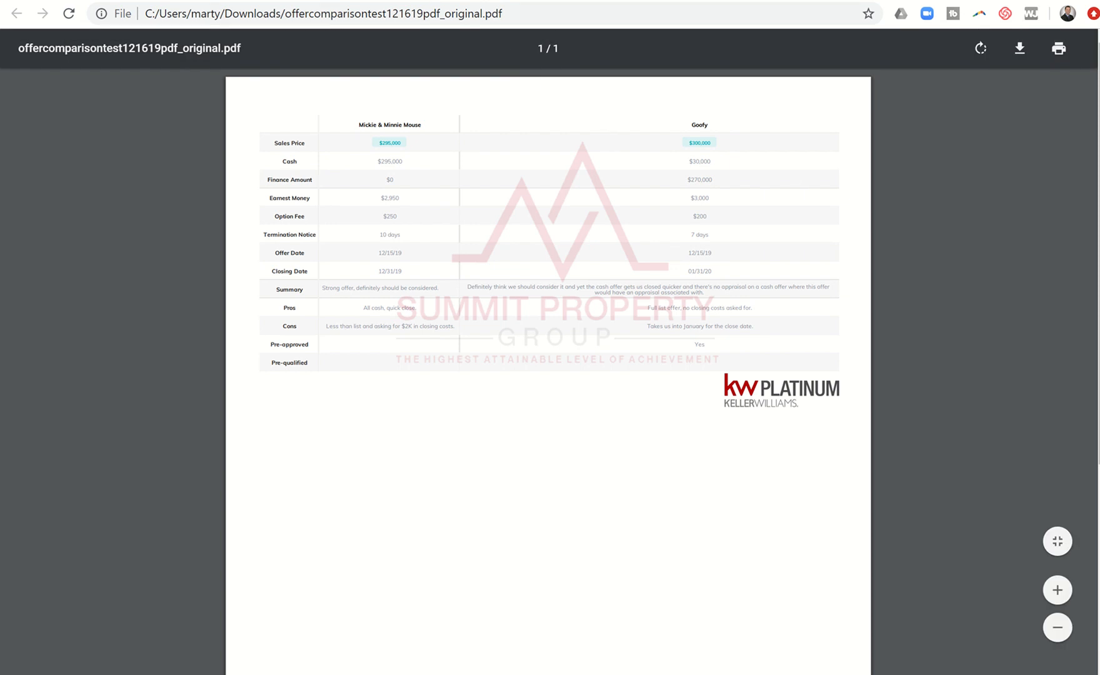
left_click(381, 2)
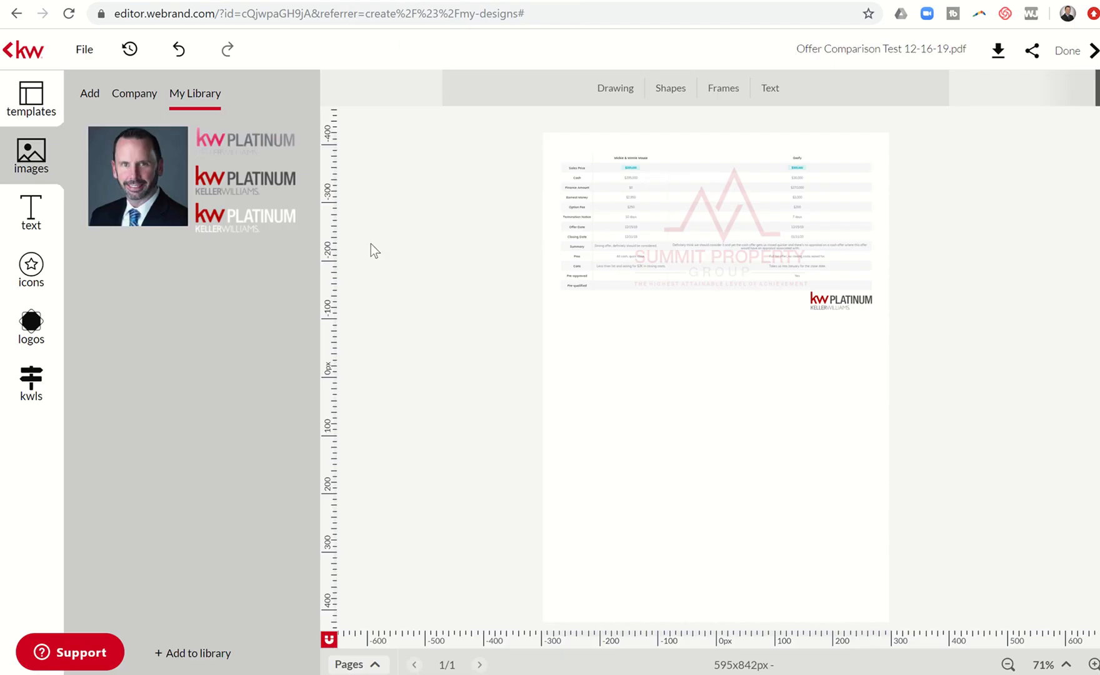